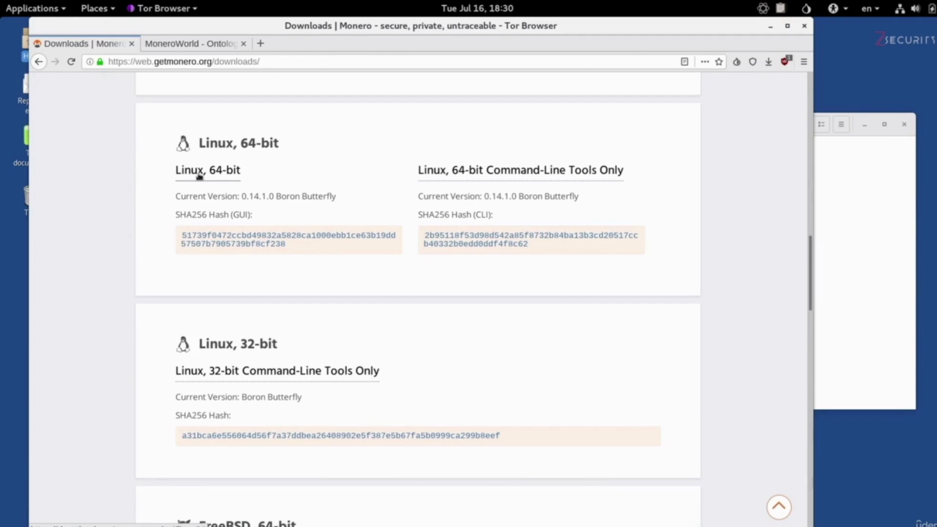
pyautogui.click(199, 173)
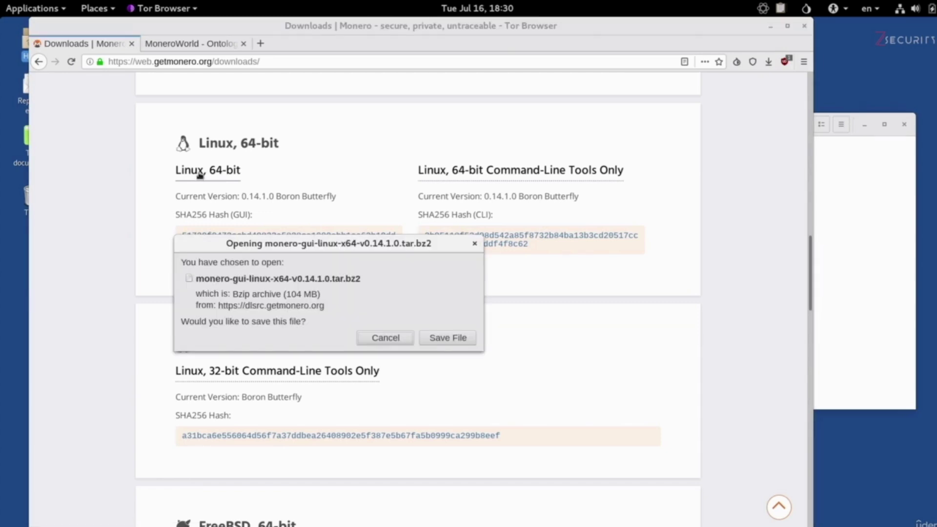
pyautogui.click(453, 345)
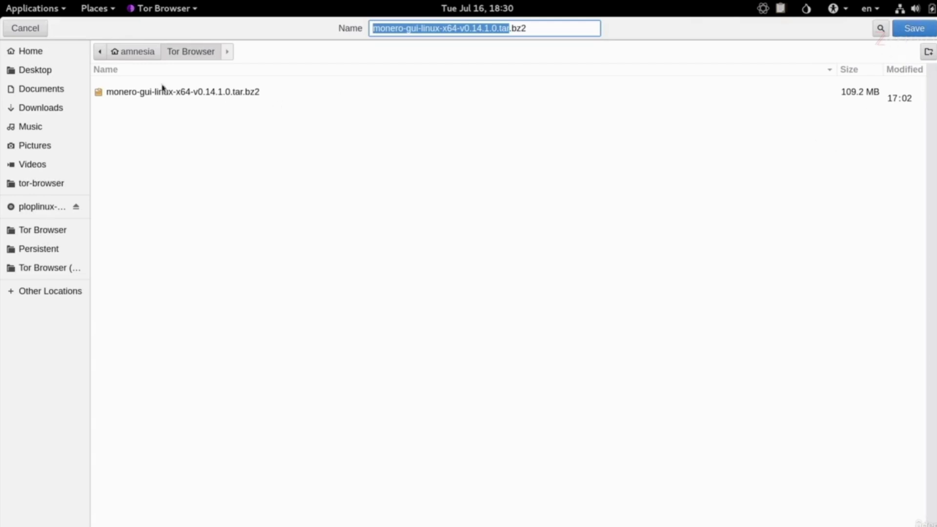
pyautogui.click(33, 28)
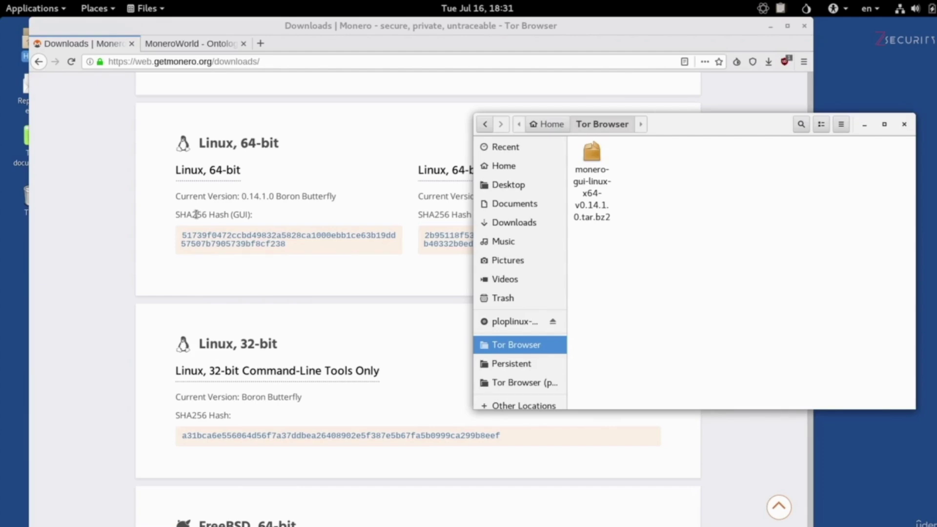
# Highlight the SHA256 Hash (GUI) label of the Linux 64-bit download and switch to GtkHash.
pyautogui.moveTo(176, 215); pyautogui.dragTo(267, 219)
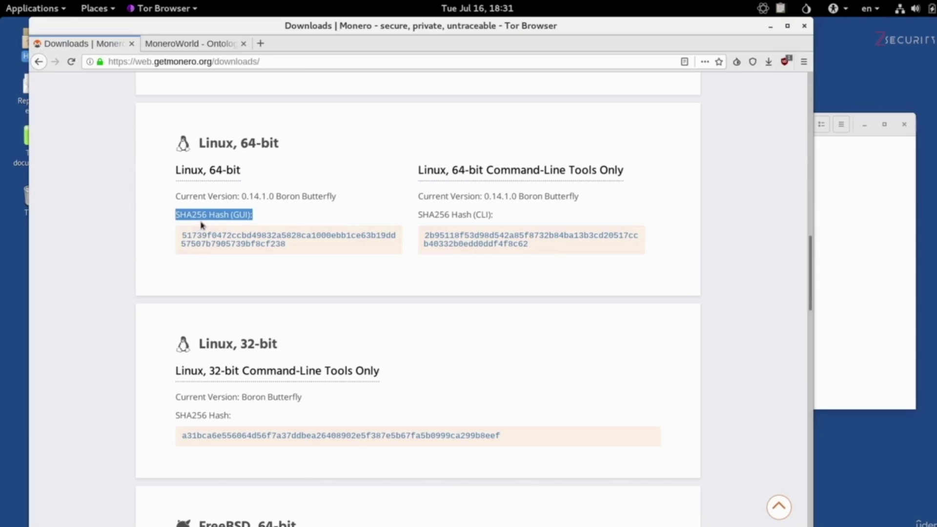
pyautogui.click(37, 10)
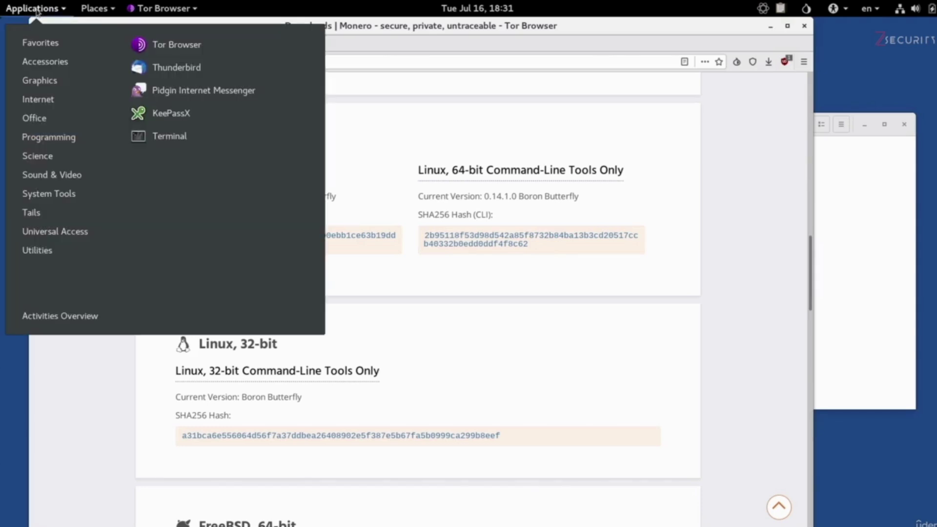
pyautogui.moveTo(37, 62)
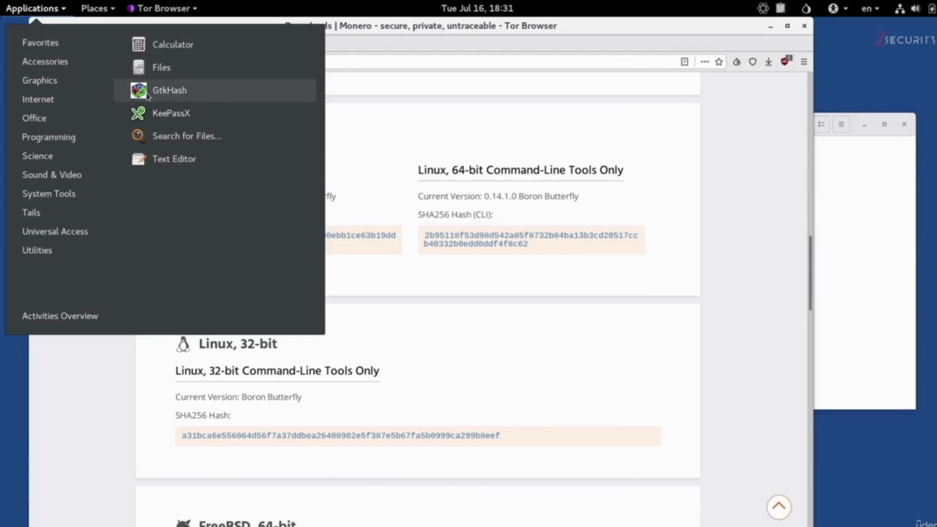
pyautogui.click(201, 98)
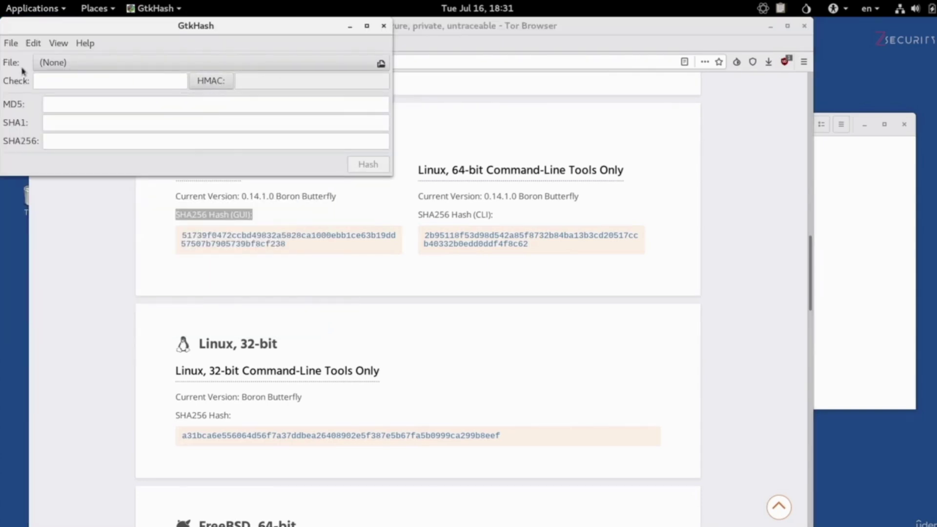
# Load monero-gui-linux-x64-v0.14.1.0.tar.bz2 from the Tor Browser folder and compute its hashes.
pyautogui.click(378, 65)
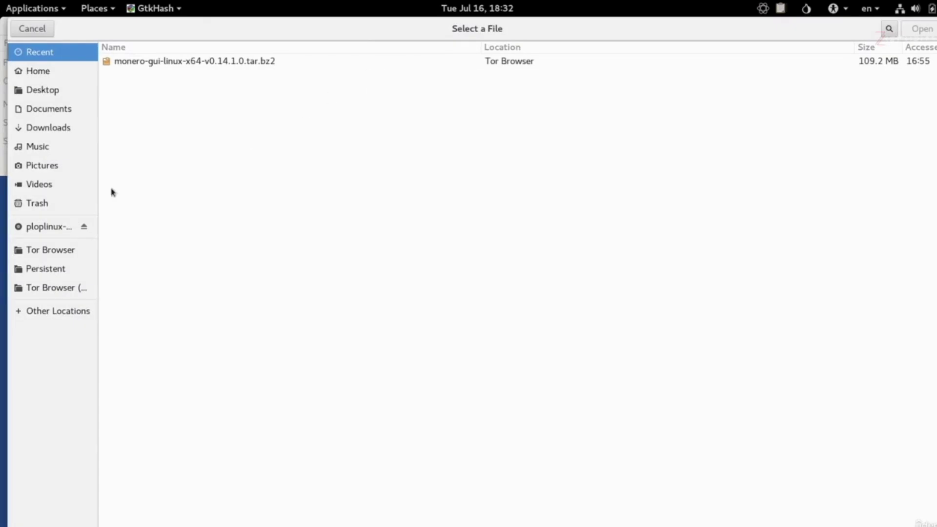
pyautogui.click(38, 247)
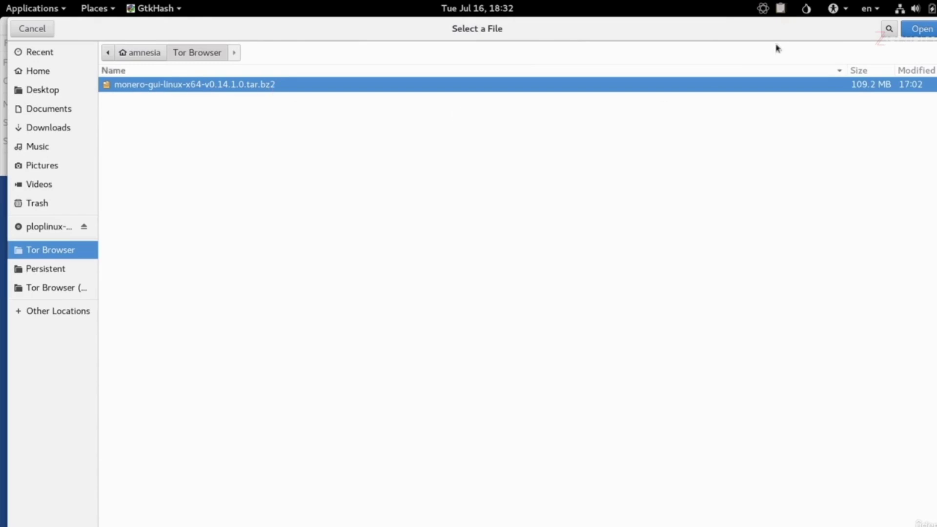
pyautogui.click(922, 31)
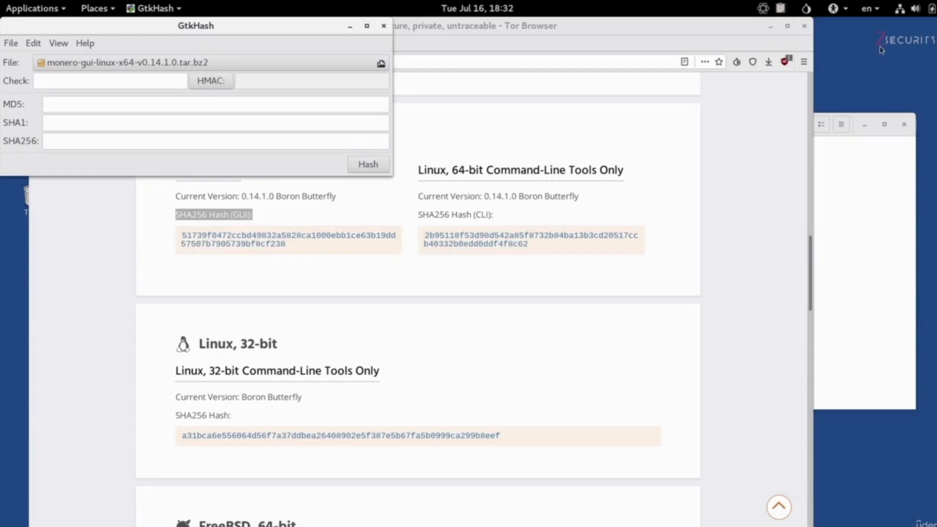
pyautogui.click(362, 165)
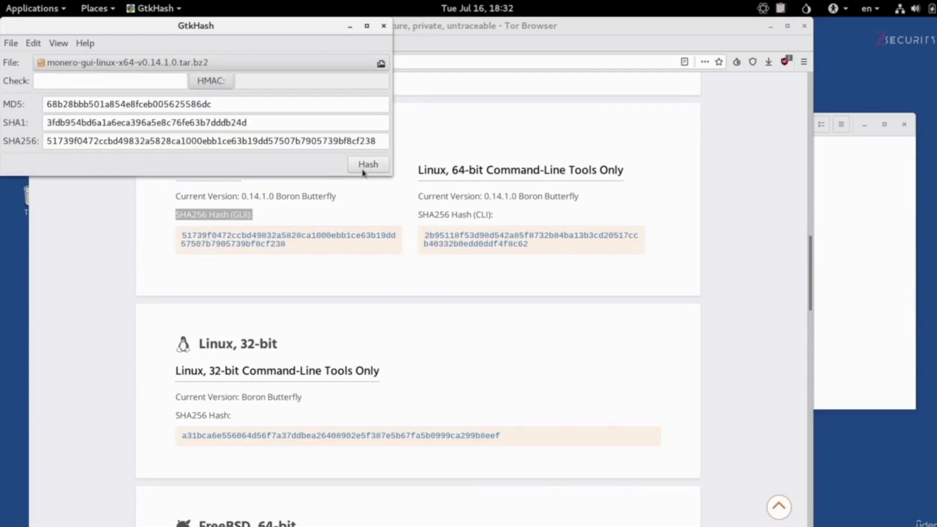
# Copy the computed SHA256 hash and search for it on the Monero downloads page in Tor Browser.
pyautogui.click(55, 141)
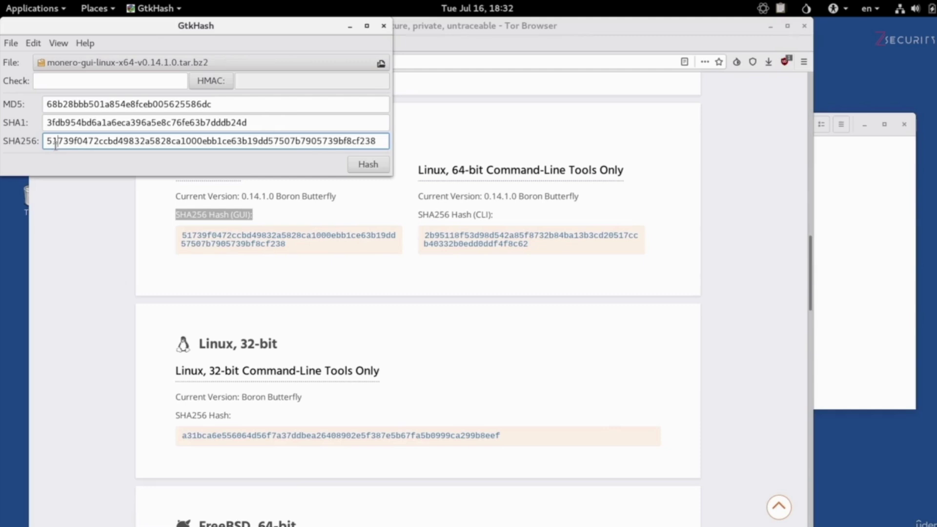
pyautogui.doubleClick(55, 142)
pyautogui.hotkey('ctrl', 'c')
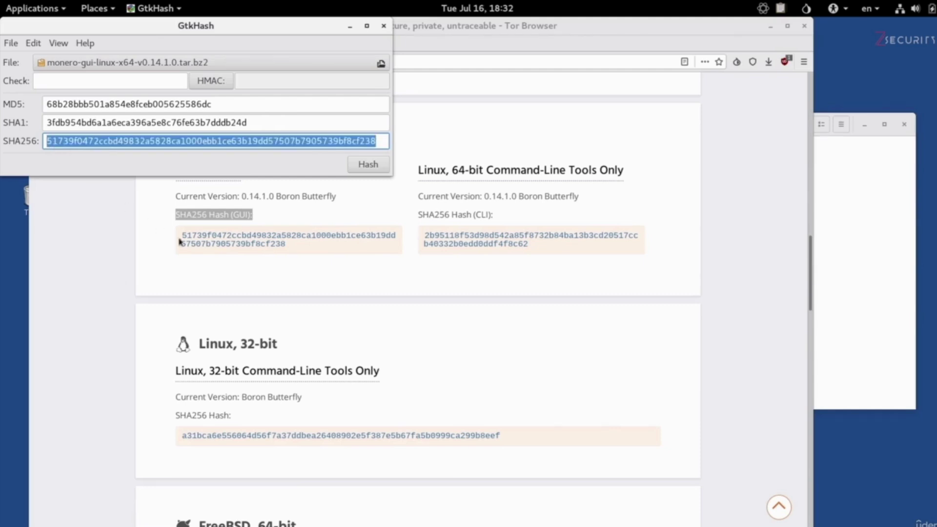
pyautogui.click(224, 267)
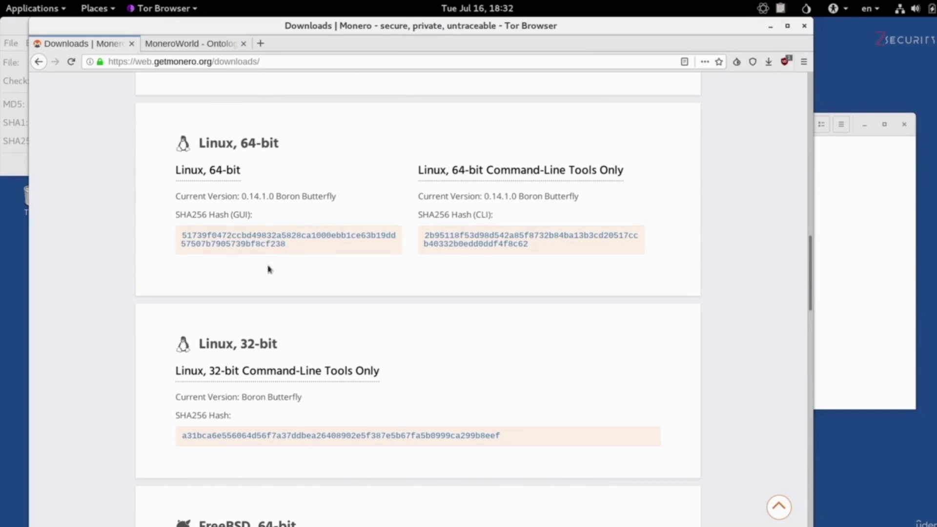
pyautogui.hotkey('ctrl', 'f')
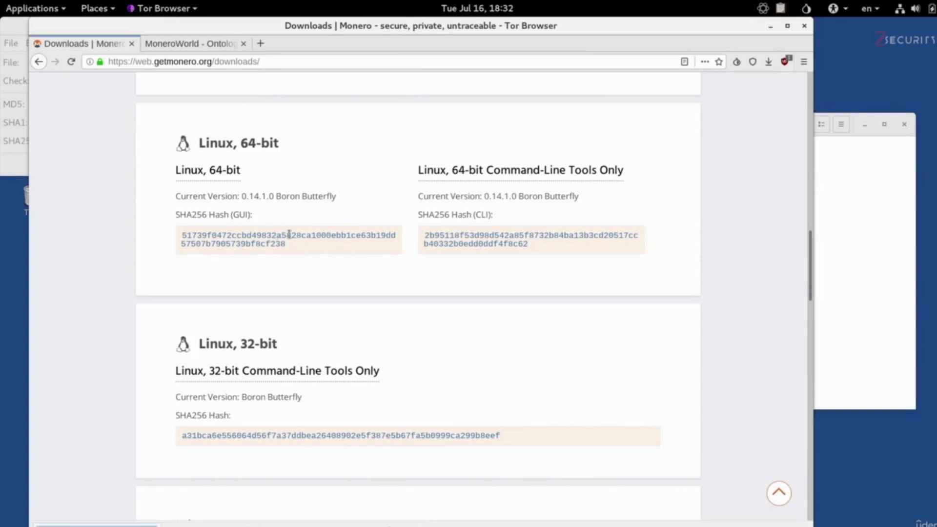
pyautogui.hotkey('ctrl', 'v')
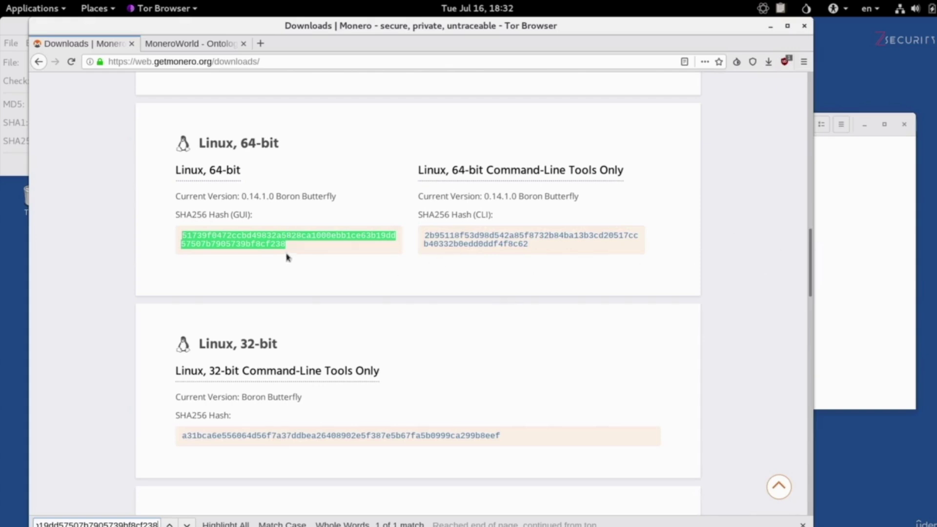
# In Files, extract monero-gui-linux-x64-v0.14.1.0.tar.bz2 into the Tor Browser folder.
pyautogui.click(853, 164)
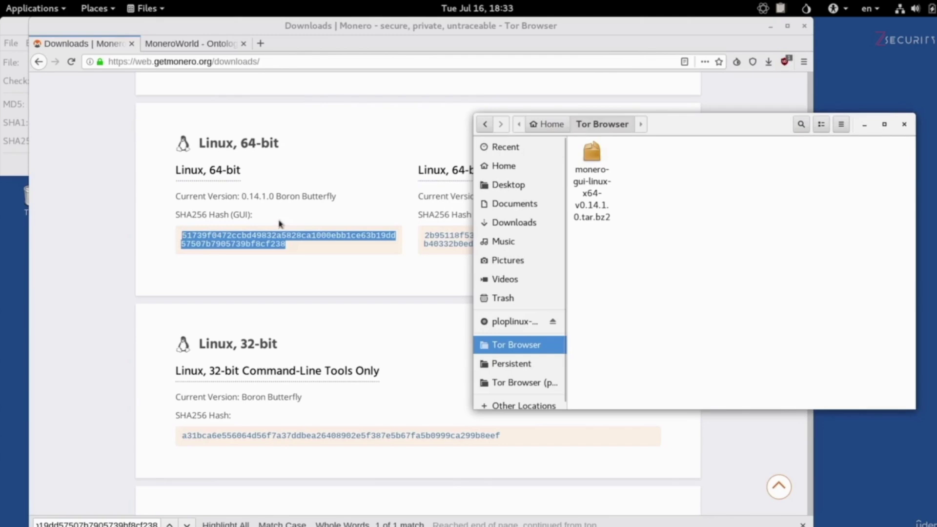
pyautogui.click(594, 203)
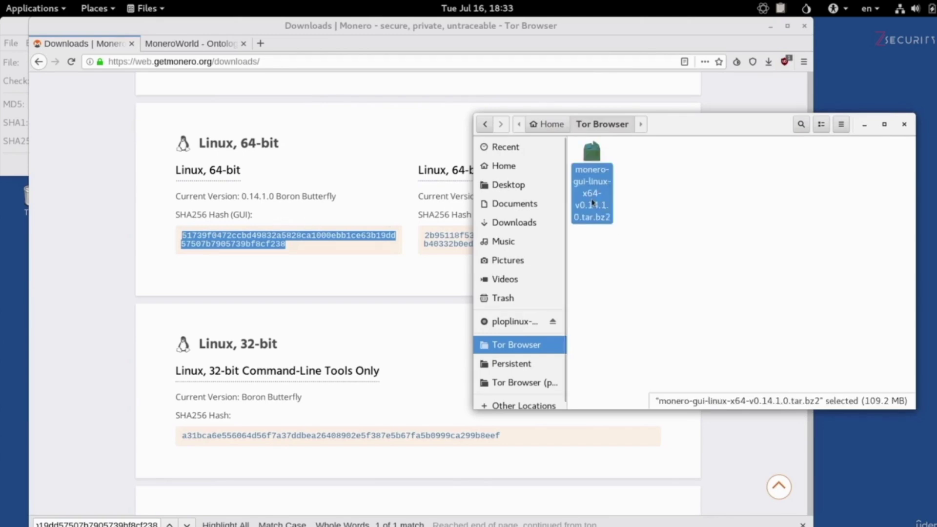
pyautogui.rightClick(594, 203)
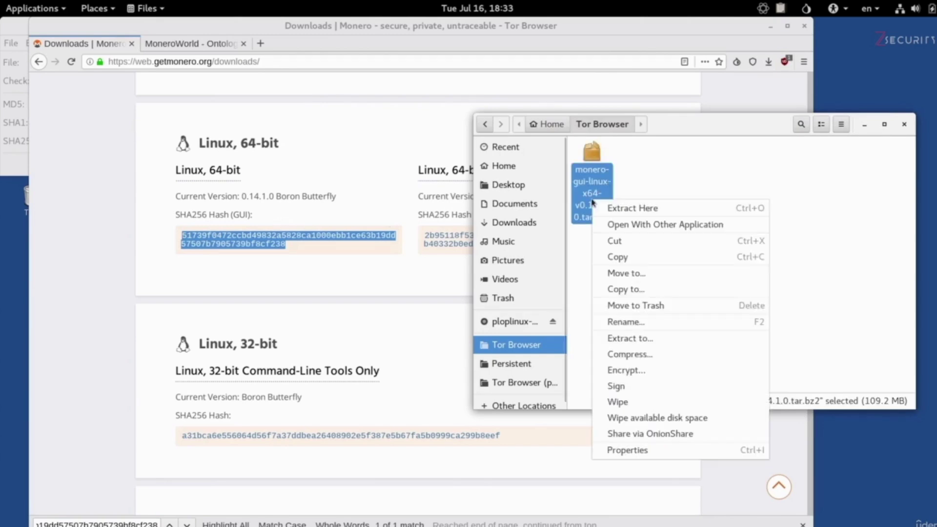
pyautogui.click(662, 212)
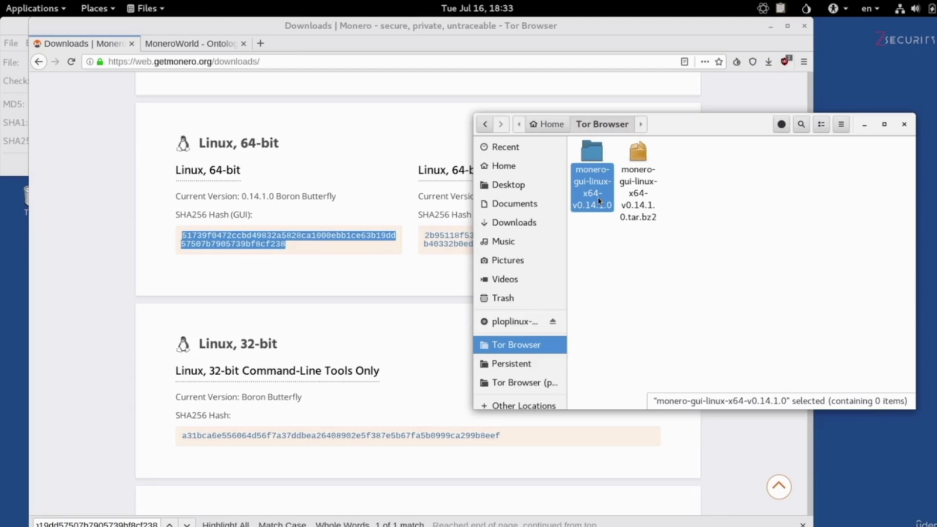
# Copy the extracted monero-gui-linux-x64-v0.14.1.0 folder into the Persistent folder.
pyautogui.rightClick(595, 199)
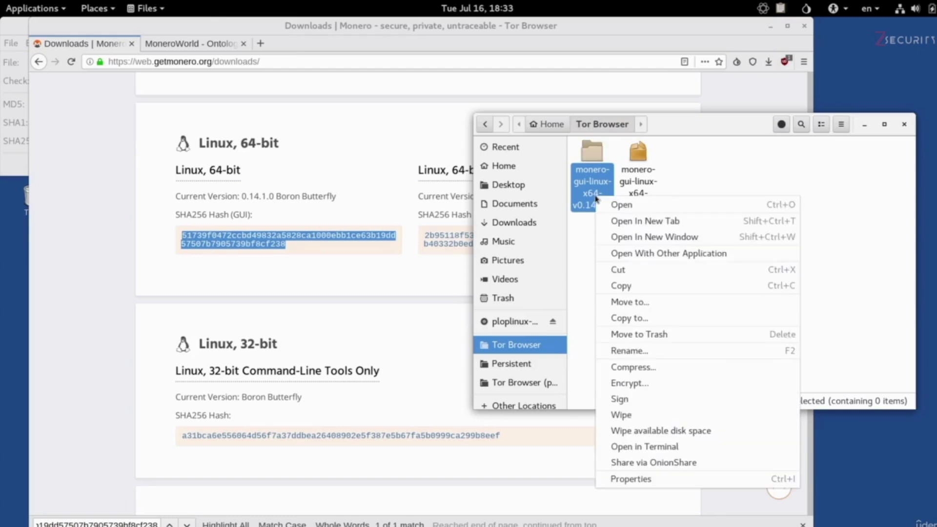
pyautogui.click(629, 293)
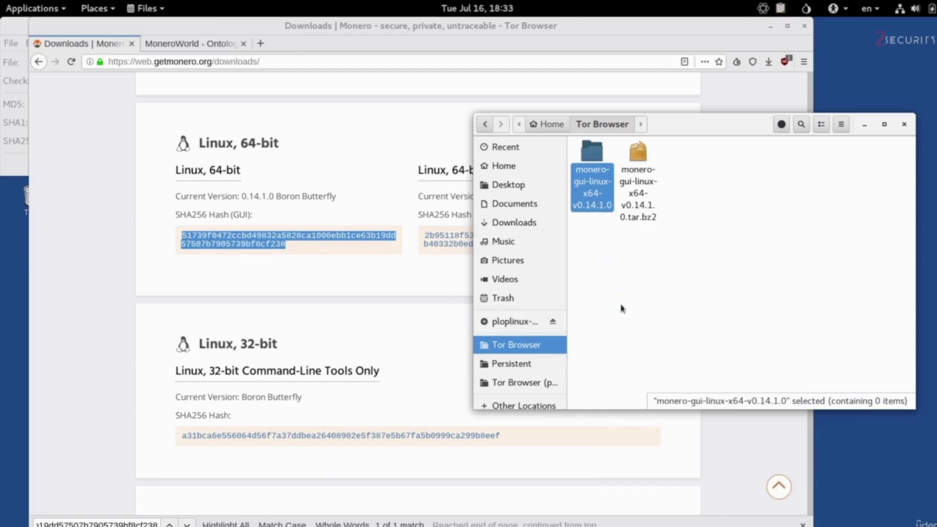
pyautogui.click(509, 365)
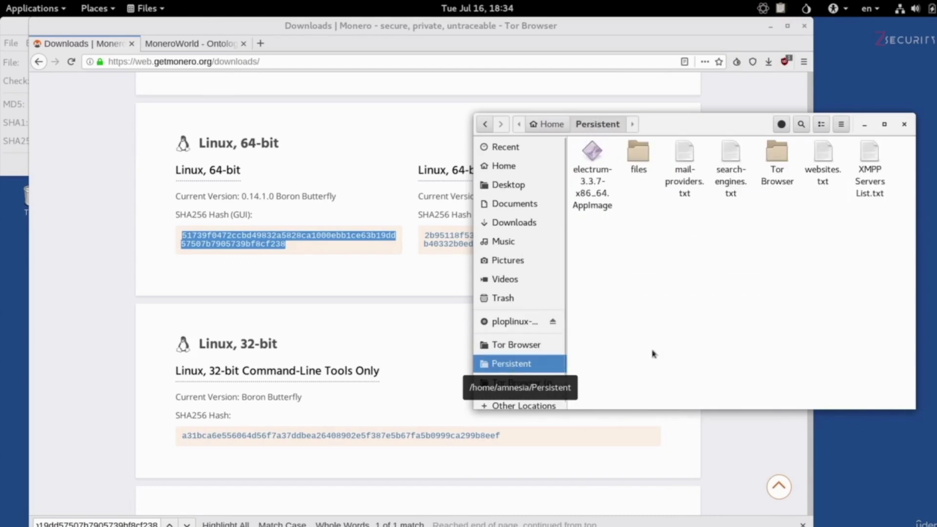
pyautogui.rightClick(744, 301)
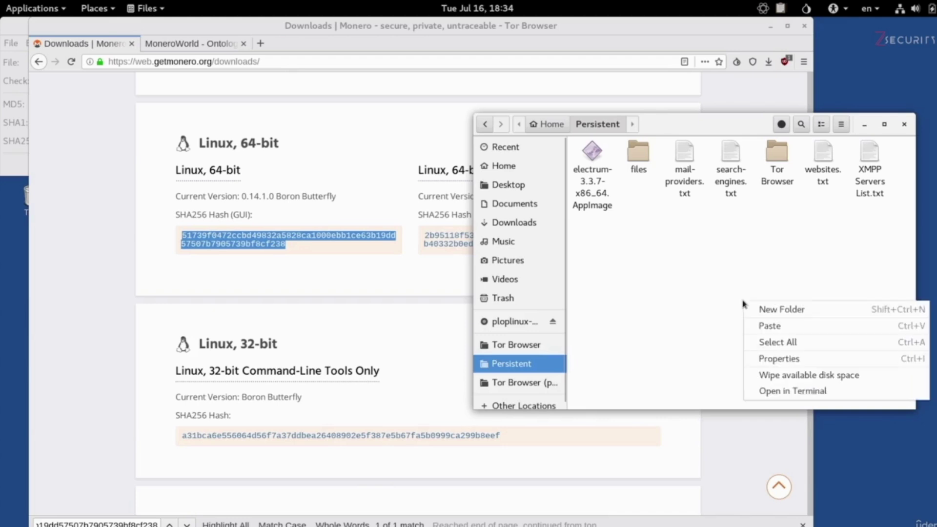
pyautogui.click(758, 330)
# Move the inner monero-gui-v0.14.1.0 folder up into Persistent and delete the outer monero-gui-linux-x64-v0.14.1.0 folder there.
pyautogui.doubleClick(726, 193)
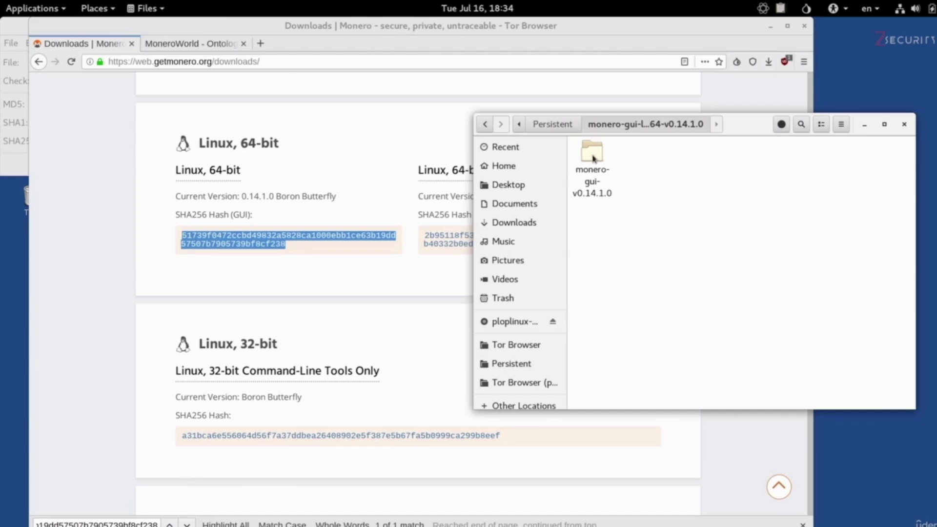
pyautogui.click(592, 156)
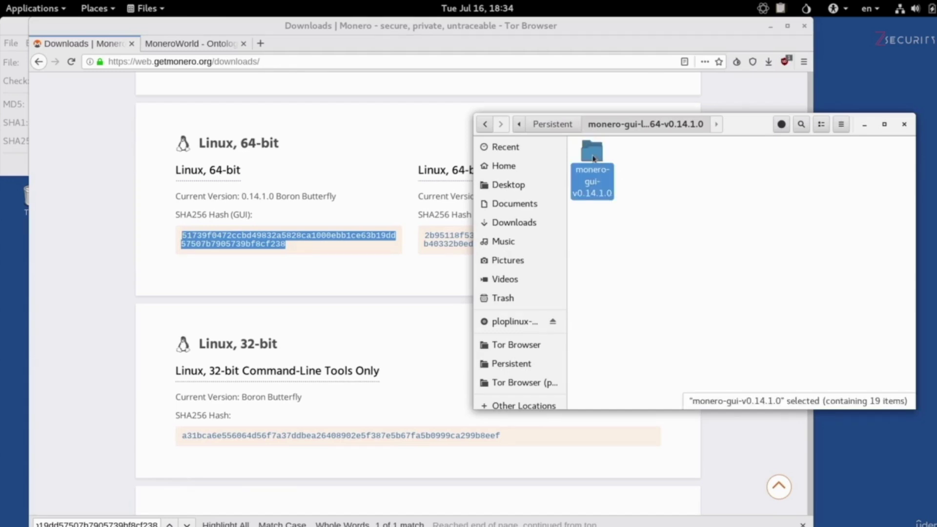
pyautogui.click(566, 124)
pyautogui.click(689, 278)
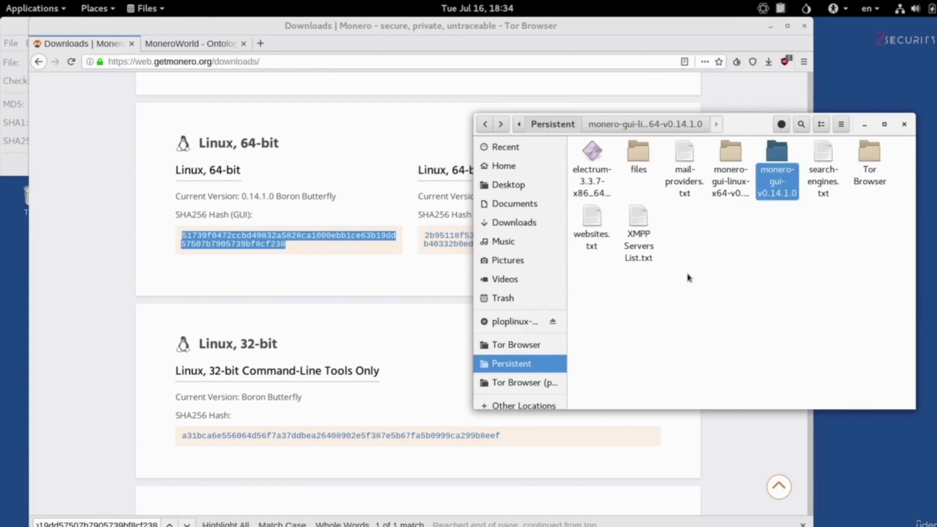
pyautogui.click(725, 195)
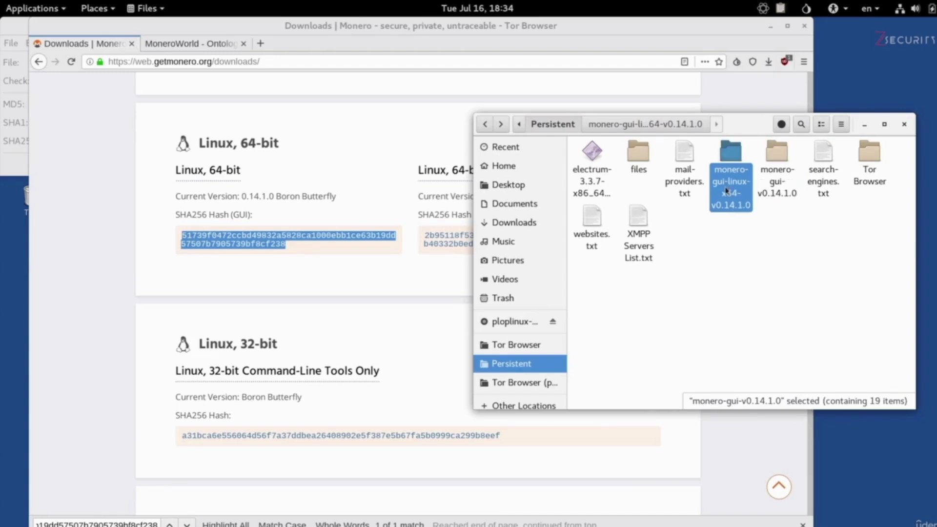
pyautogui.press('Delete')
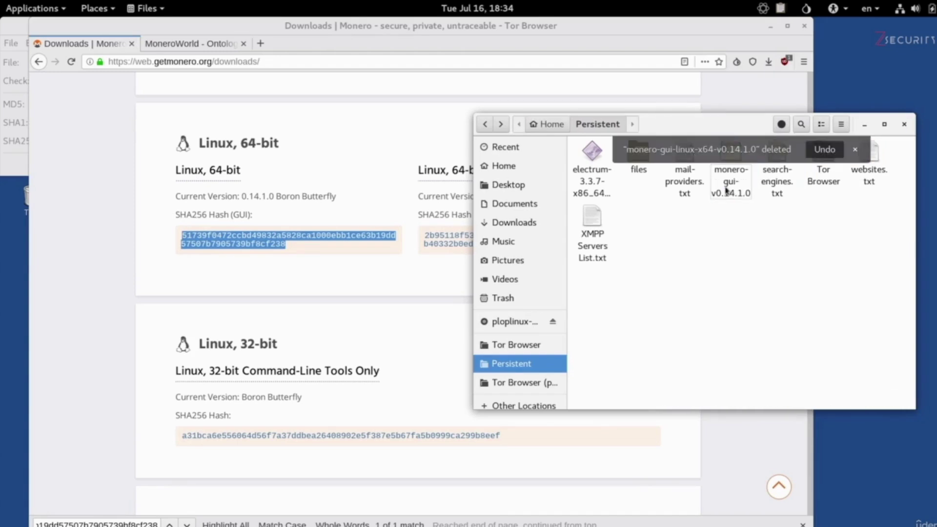
# Rename the monero-gui-v0.14.1.0 folder in Persistent as monero-gui.
pyautogui.click(726, 191)
pyautogui.rightClick(729, 185)
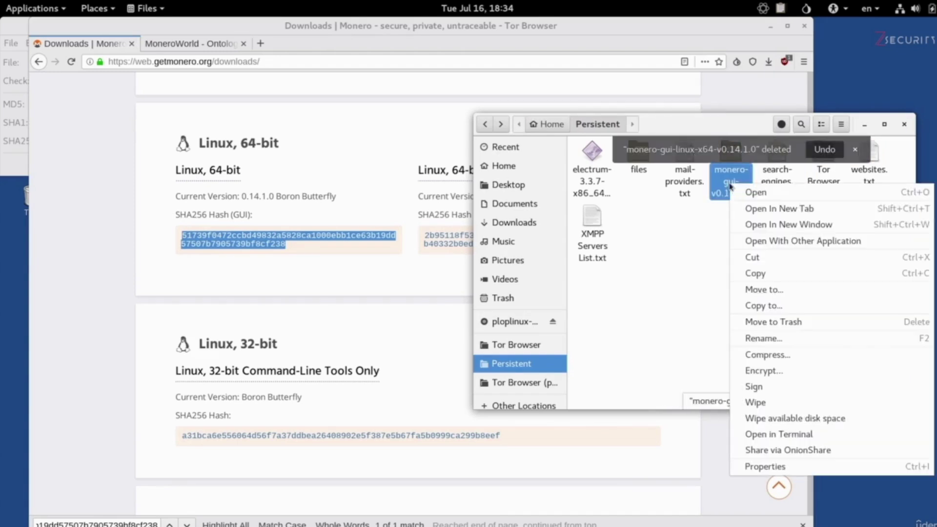
pyautogui.click(775, 339)
pyautogui.write('mo')
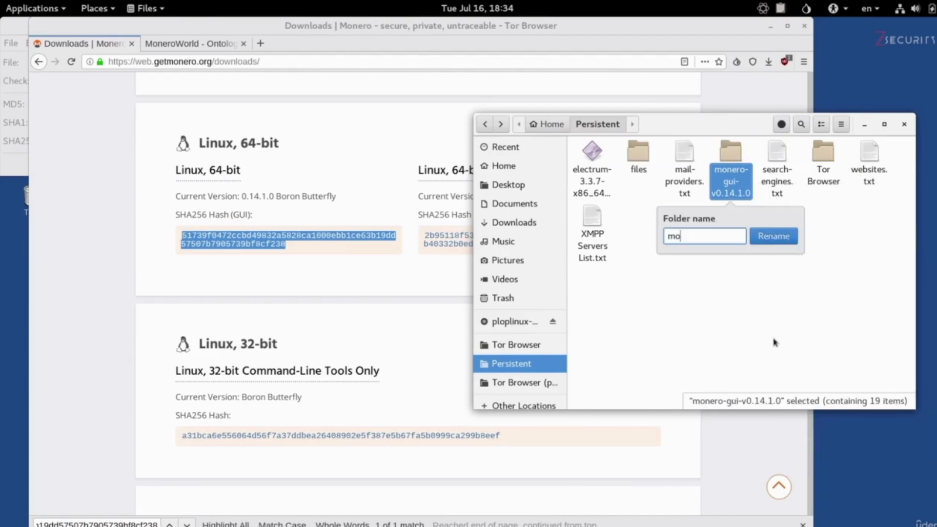
pyautogui.write('nero-gui')
pyautogui.press('Return')
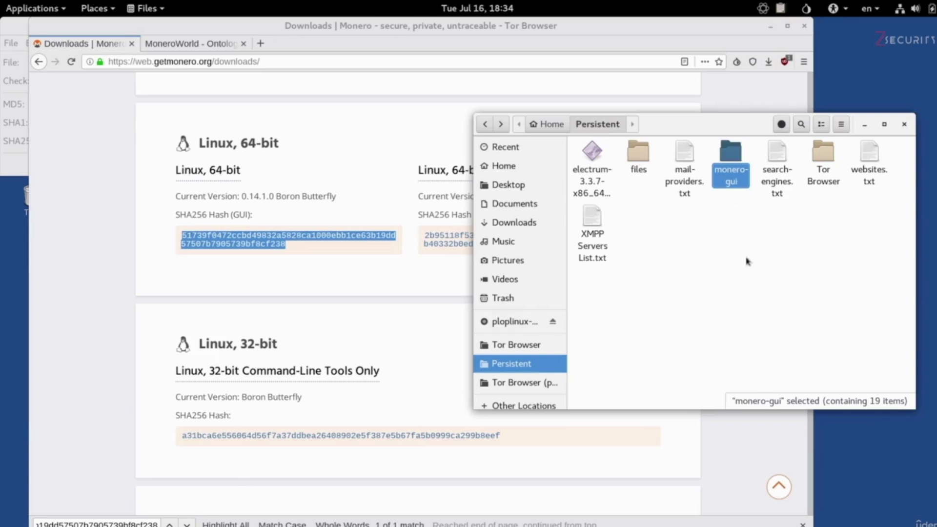
# Open a terminal in the monero-gui folder inside Persistent.
pyautogui.doubleClick(727, 153)
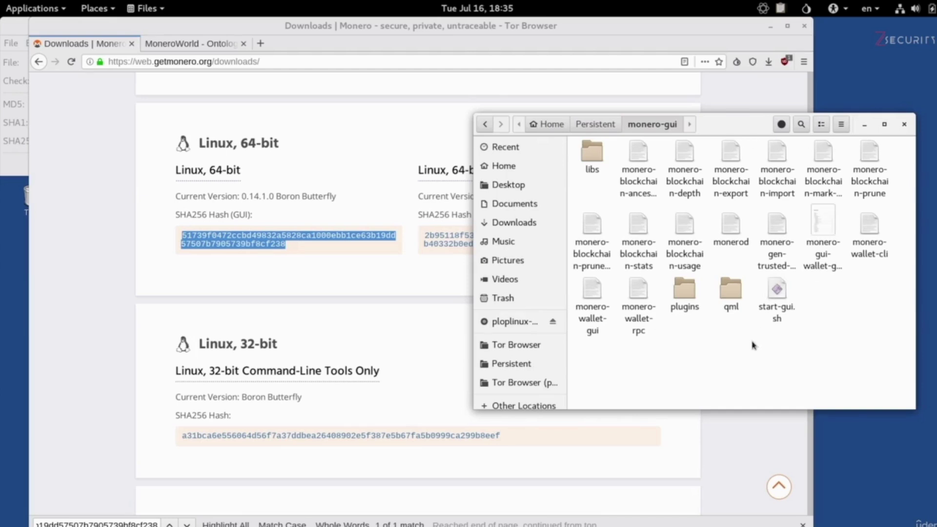
pyautogui.click(778, 291)
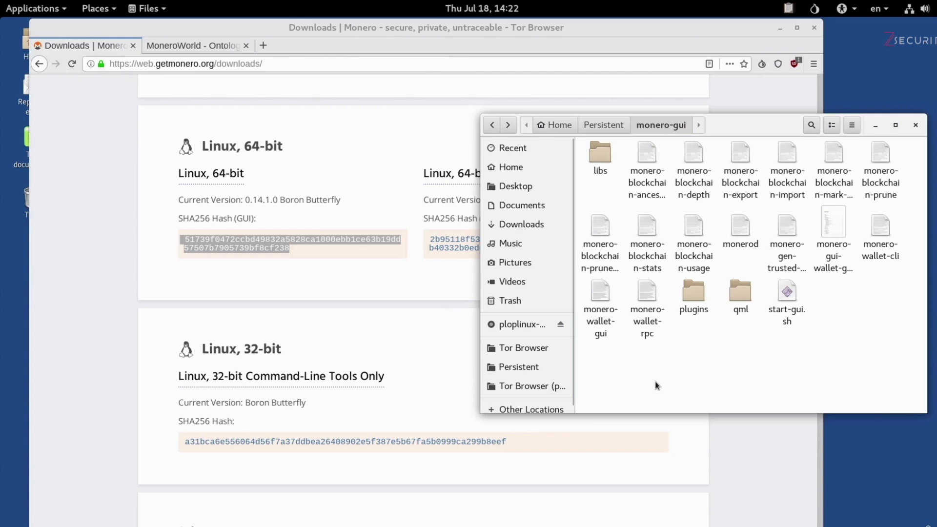
pyautogui.rightClick(747, 368)
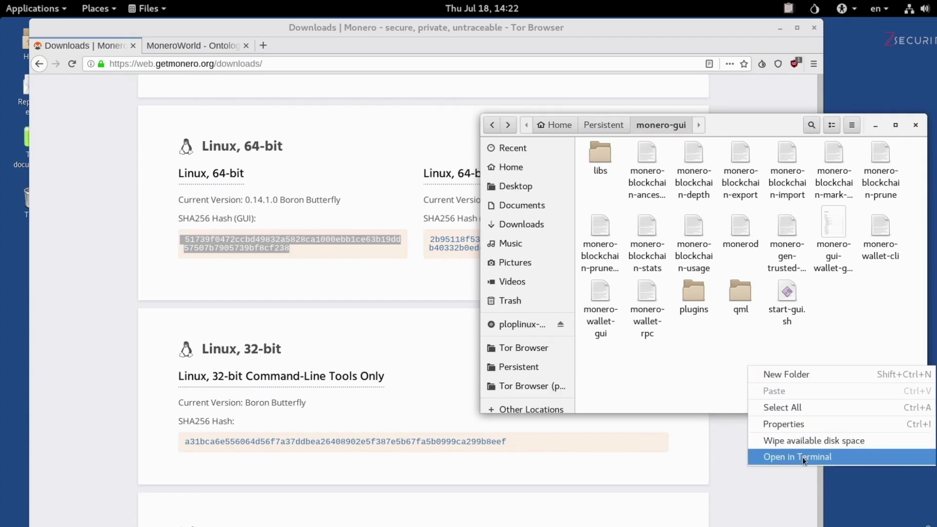
pyautogui.click(841, 459)
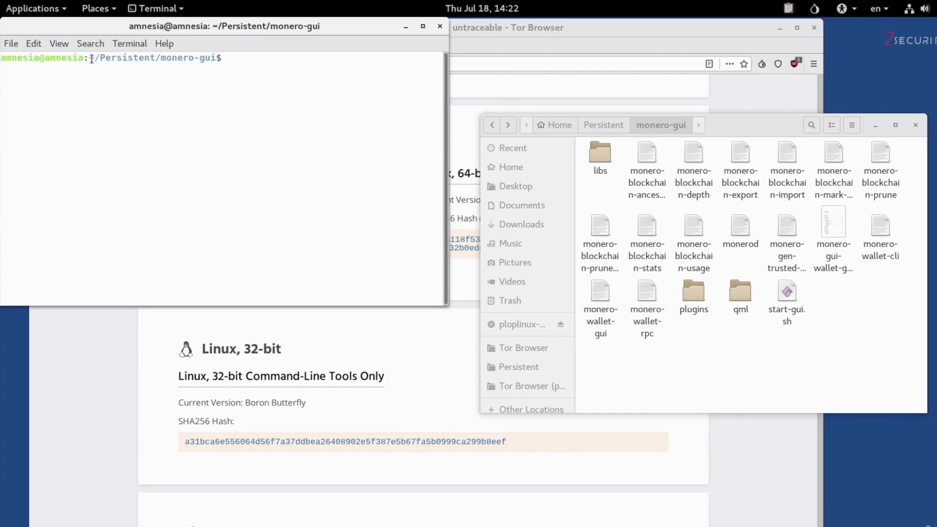
pyautogui.moveTo(91, 59); pyautogui.dragTo(222, 60)
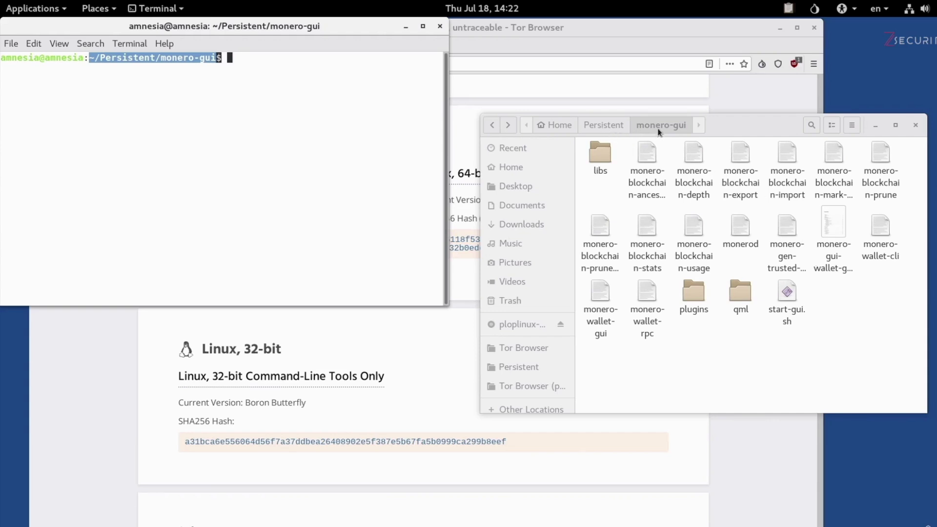
pyautogui.click(331, 135)
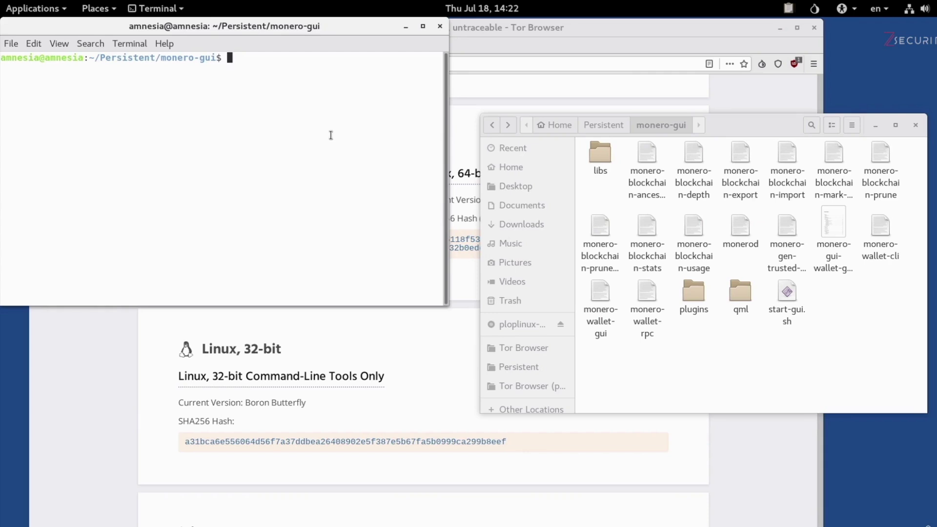
# List the contents of the monero-gui folder in the terminal with ls and locate the start-gui.sh script.
pyautogui.write('ls')
pyautogui.press('Return')
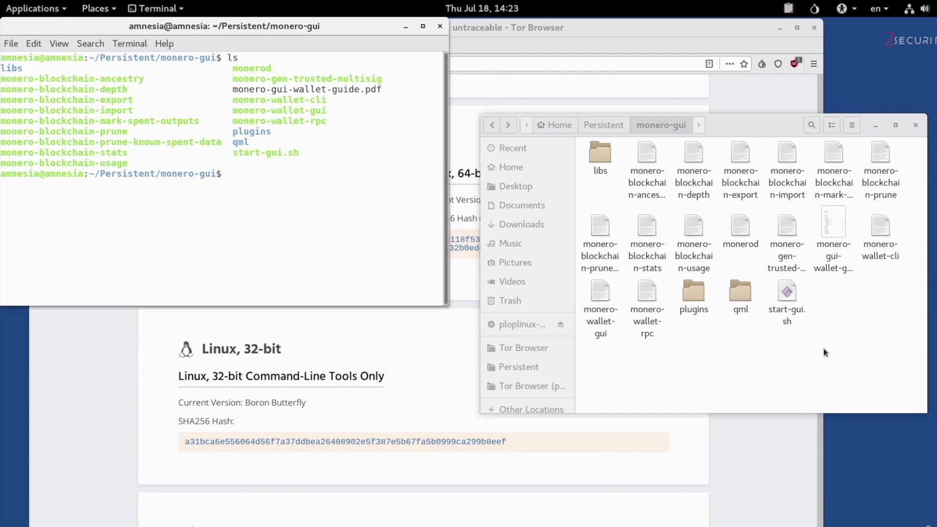
pyautogui.click(789, 292)
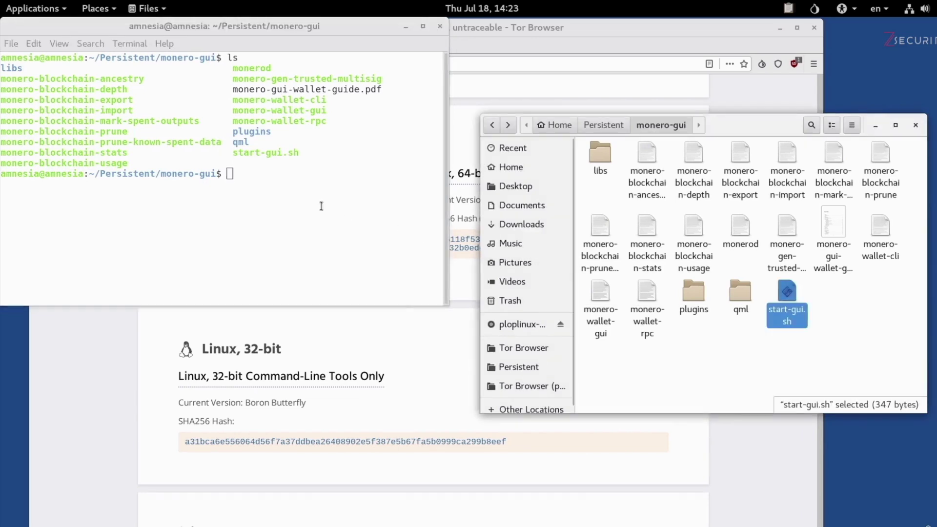
pyautogui.moveTo(233, 152); pyautogui.dragTo(295, 155)
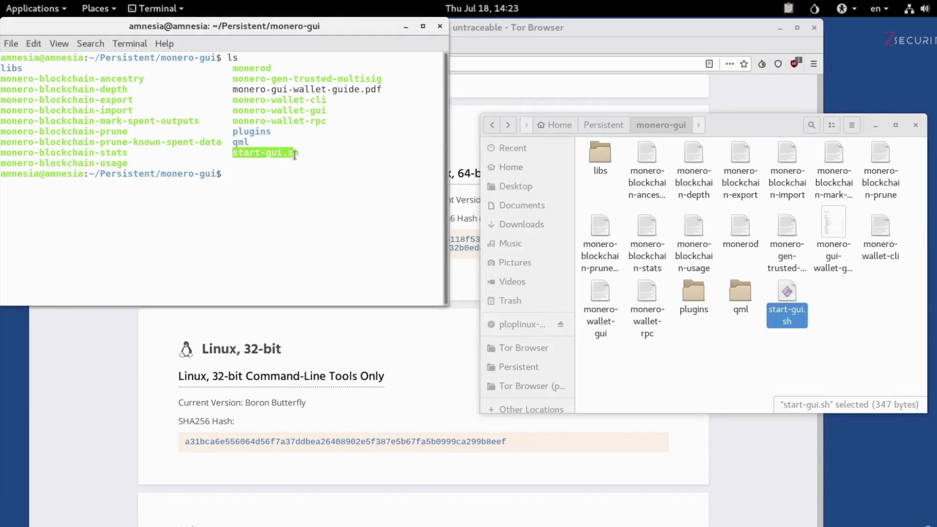
pyautogui.click(296, 185)
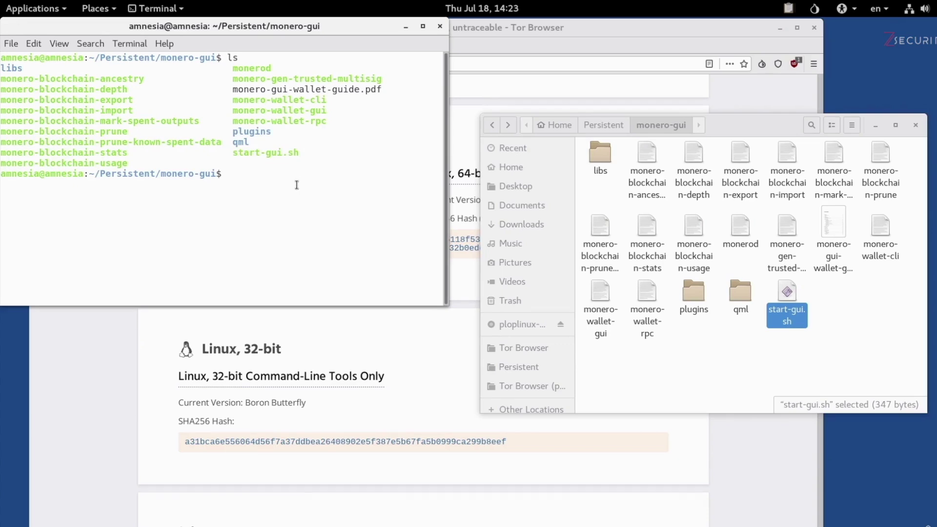
# Launch the Monero GUI wallet by running ./start-gui.sh in the terminal.
pyautogui.write('./')
pyautogui.write('st')
pyautogui.press('Tab')
pyautogui.press('Return')
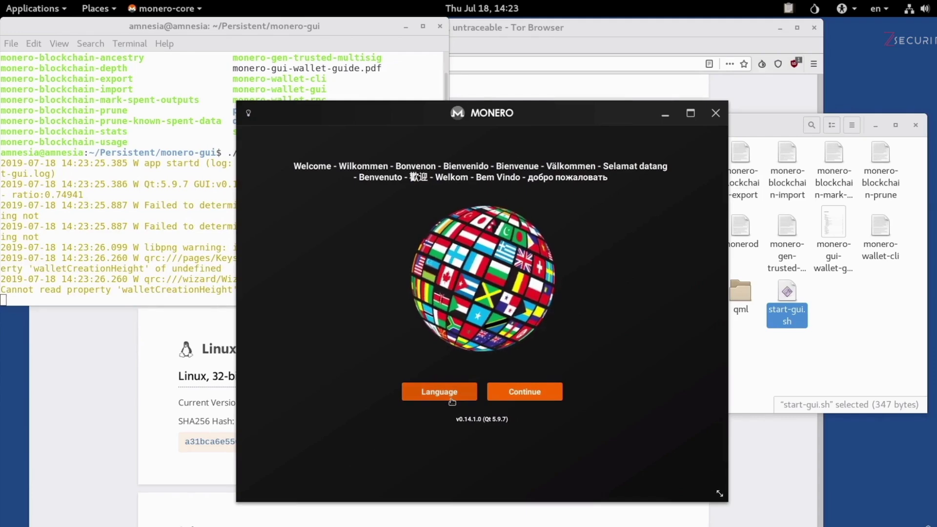
# Select Advanced mode in the wallet setup and start creating a new wallet named john_wick_wallet.
pyautogui.click(548, 397)
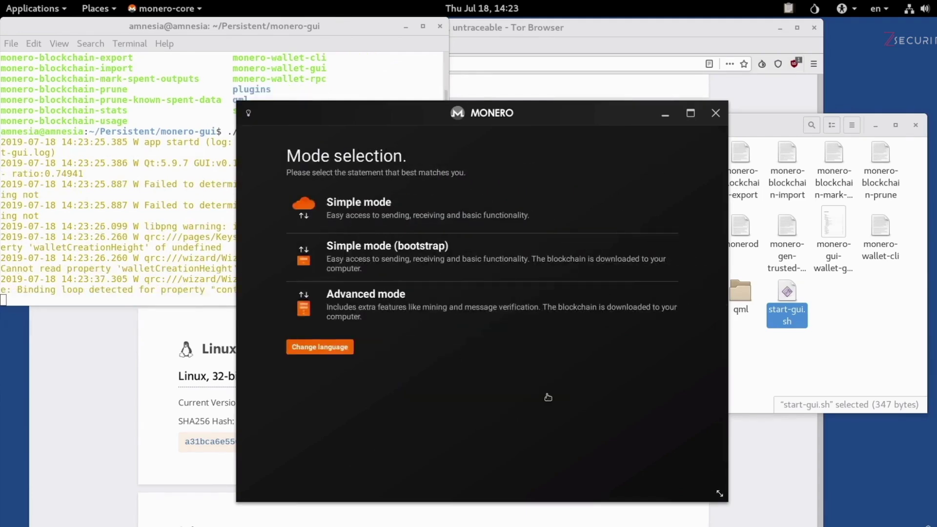
pyautogui.click(351, 298)
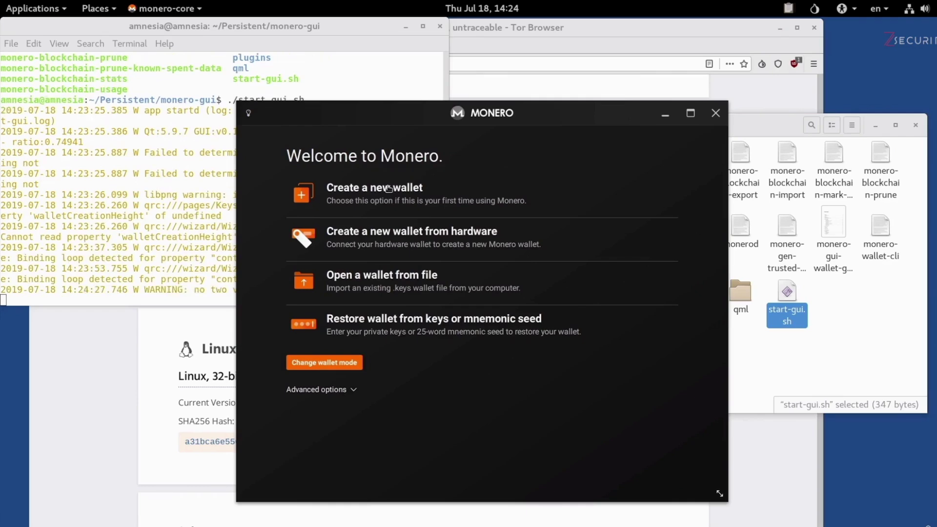
pyautogui.click(388, 188)
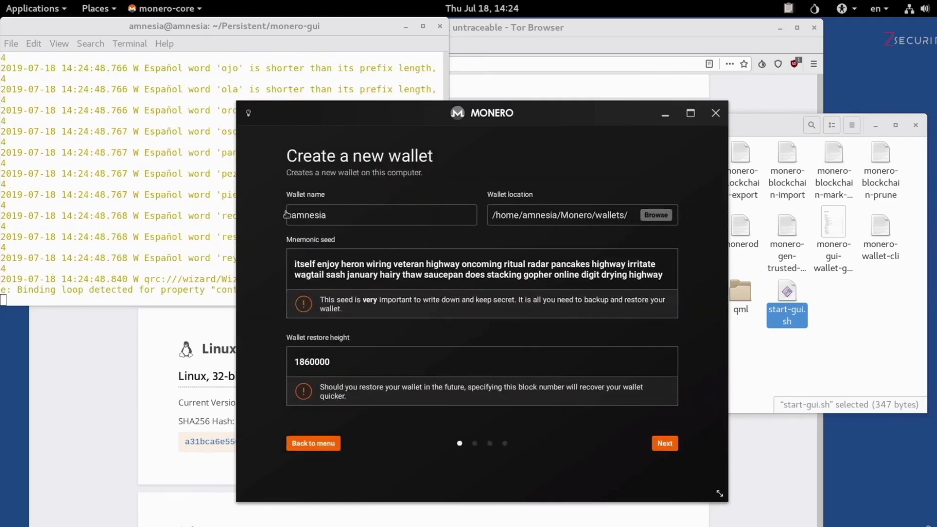
pyautogui.doubleClick(366, 220)
pyautogui.write('john_wick_wallet')
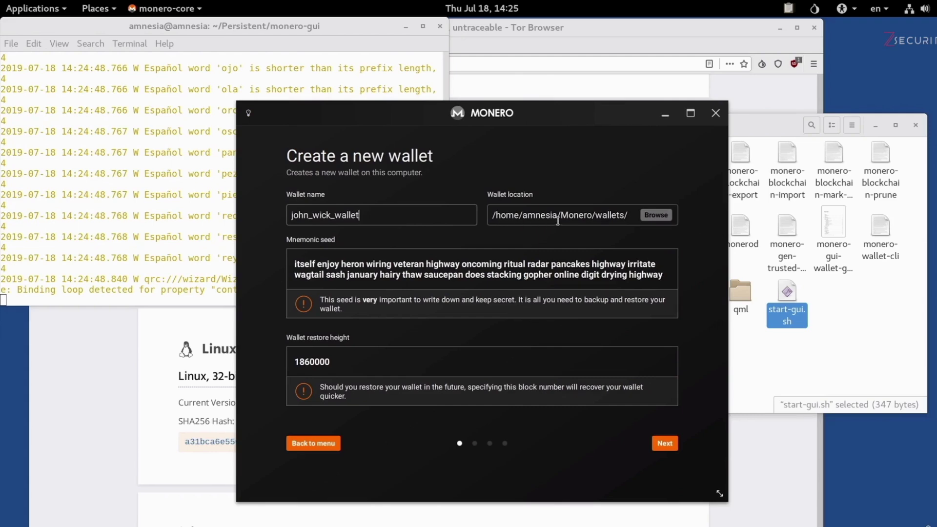
# Set the wallet location to a new folder named wallets inside /home/amnesia/Persistent/monero-gui.
pyautogui.click(649, 215)
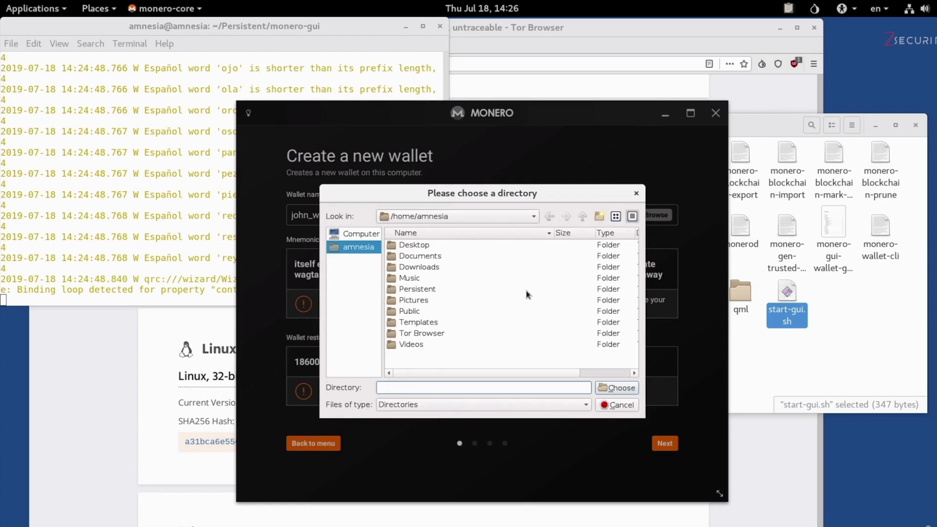
pyautogui.doubleClick(428, 290)
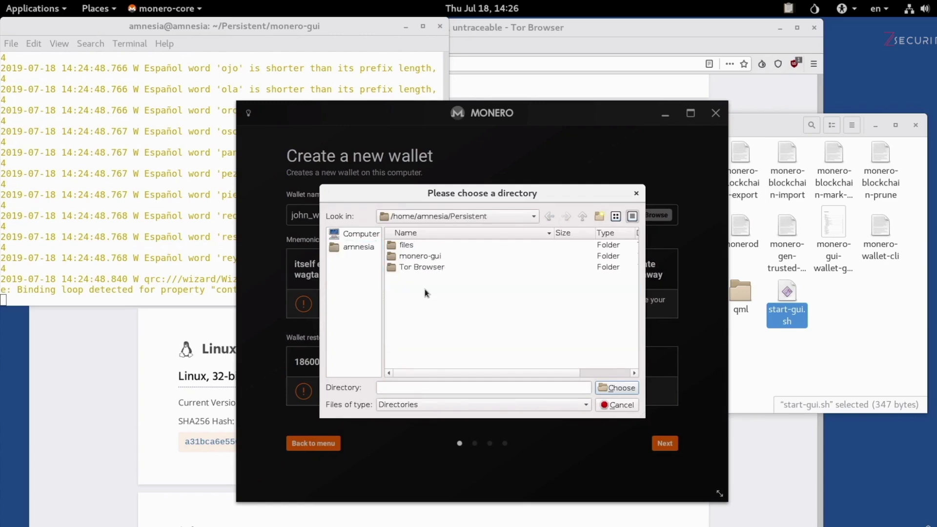
pyautogui.click(409, 257)
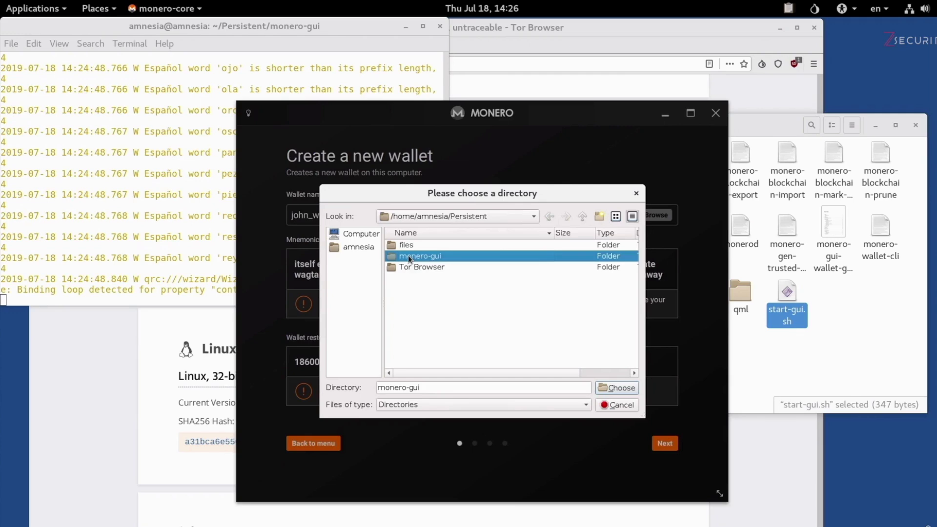
pyautogui.doubleClick(409, 258)
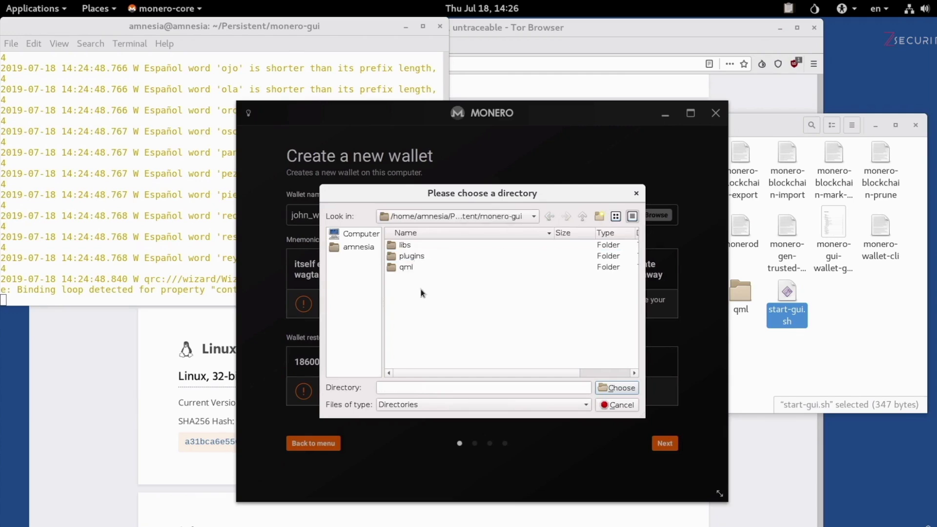
pyautogui.click(597, 219)
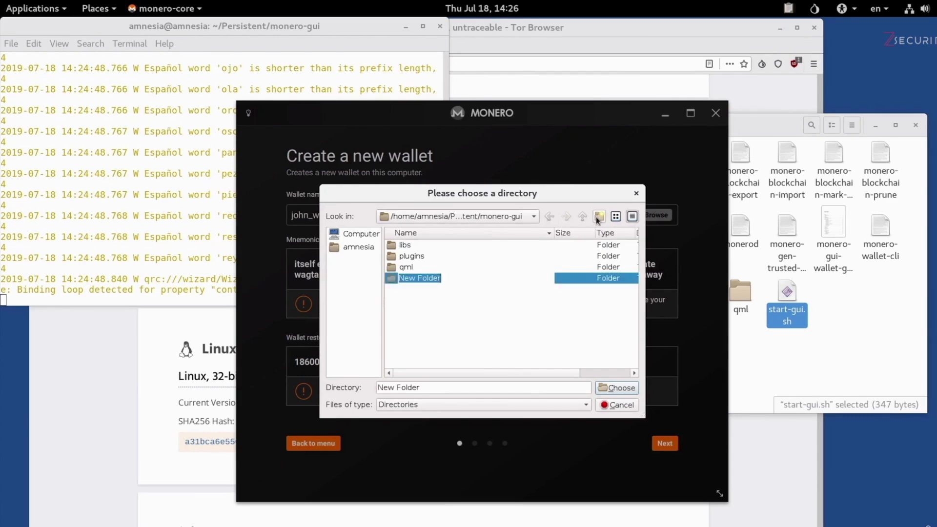
pyautogui.write('wallets')
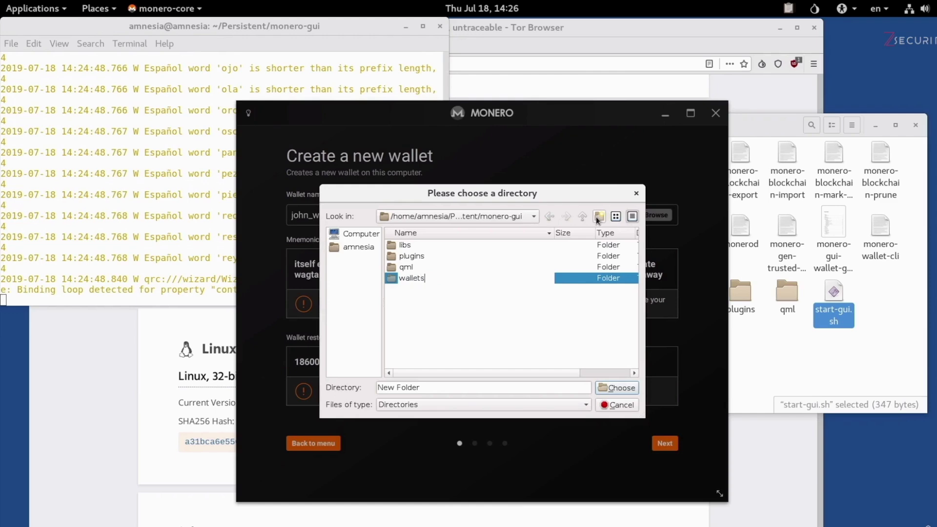
pyautogui.press('Return')
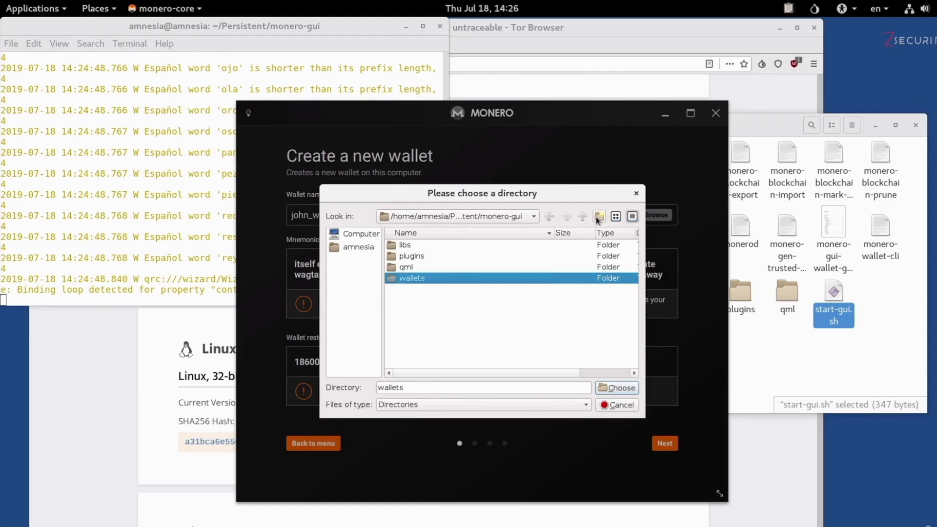
pyautogui.click(622, 389)
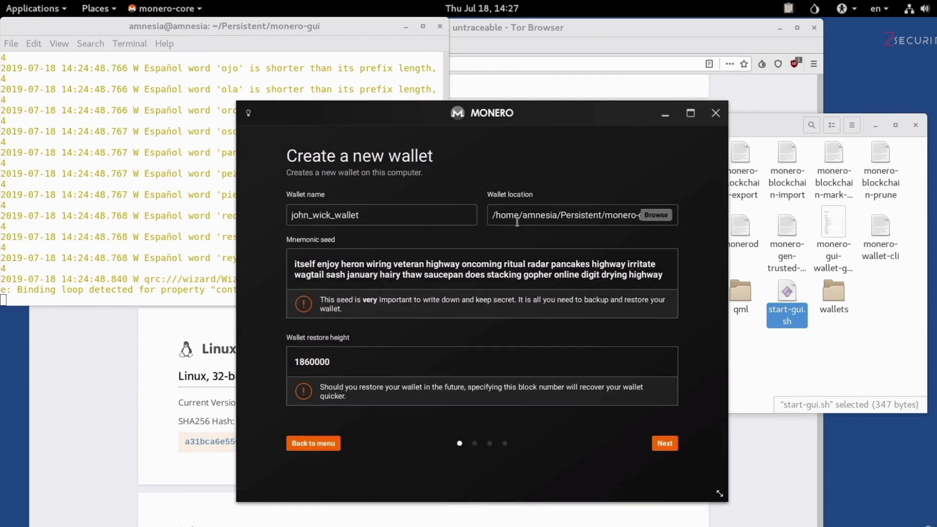
# Check the wallet location path and the new wallets folder in Files.
pyautogui.moveTo(501, 215); pyautogui.dragTo(689, 222)
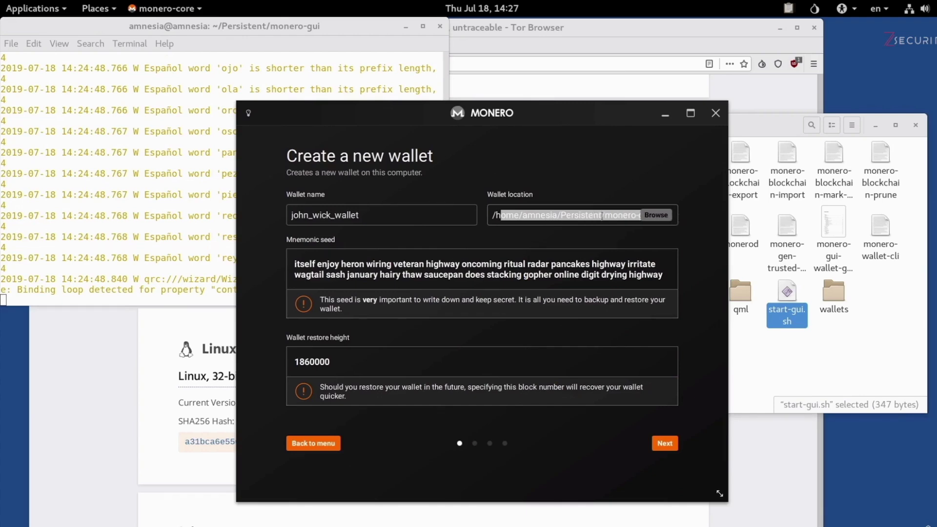
pyautogui.moveTo(623, 215); pyautogui.dragTo(689, 217)
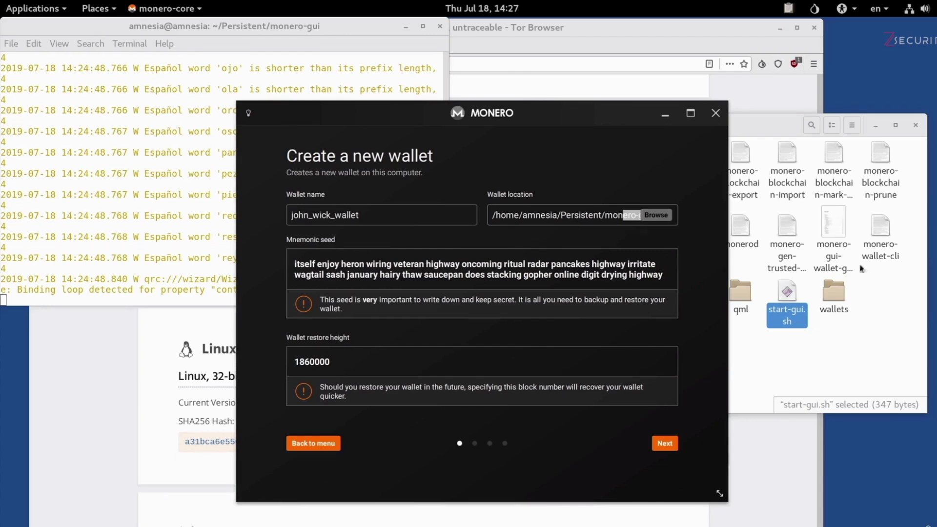
pyautogui.click(847, 378)
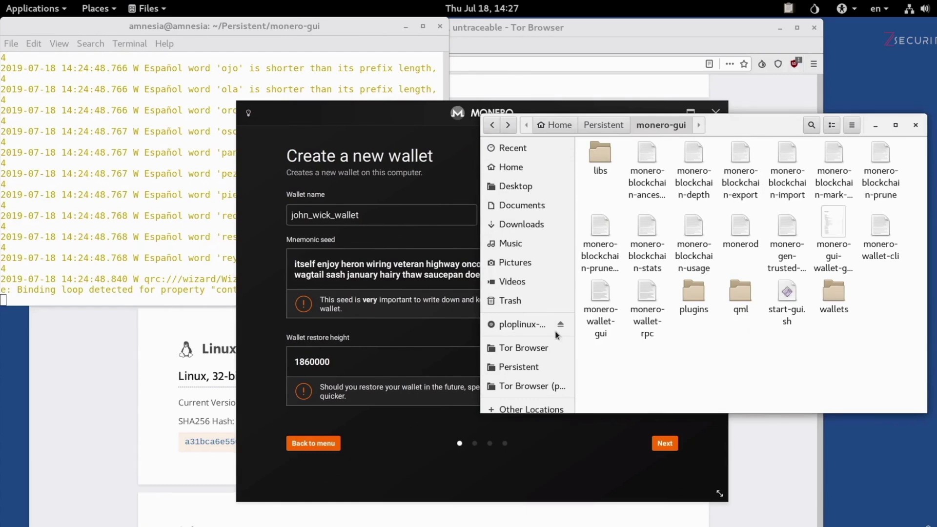
pyautogui.click(344, 273)
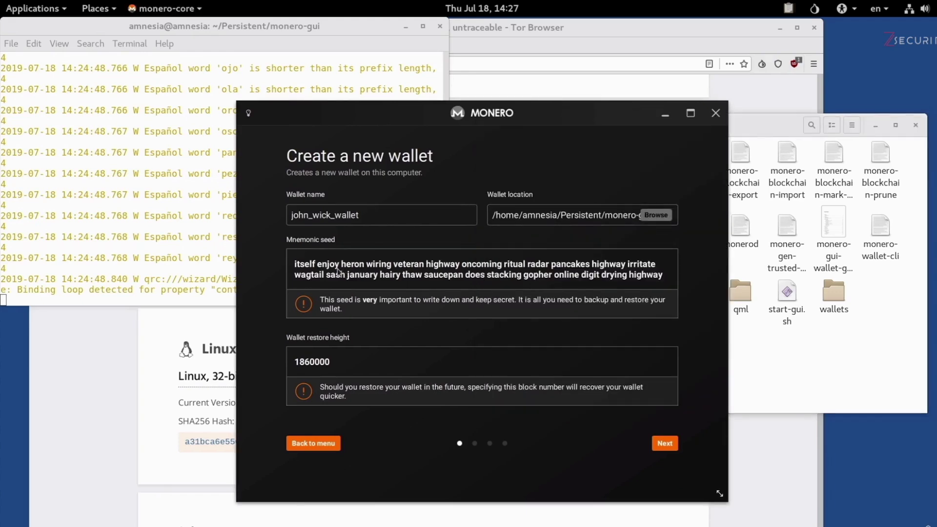
# Review the wallet's mnemonic seed and continue to the wallet password page.
pyautogui.doubleClick(340, 269)
pyautogui.doubleClick(355, 269)
pyautogui.click(420, 269)
pyautogui.click(665, 443)
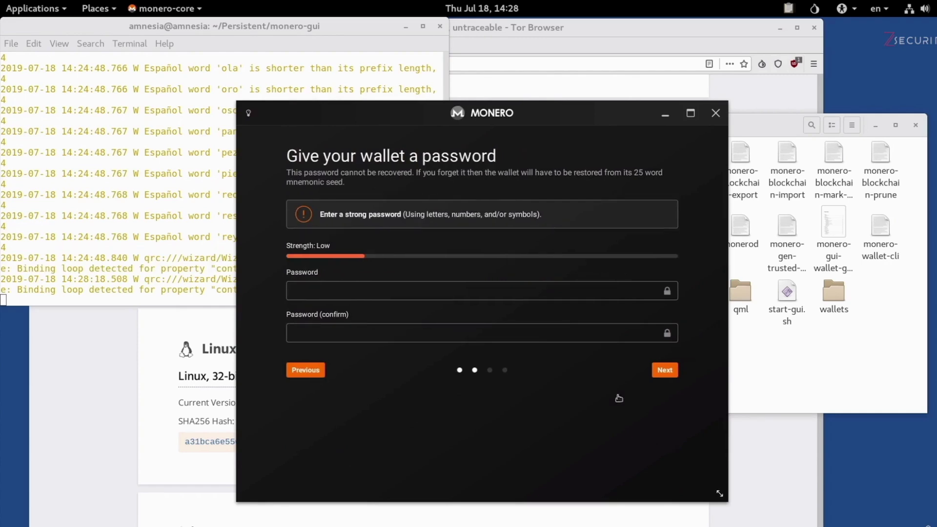
# Enter and confirm the wallet password and continue to the daemon settings.
pyautogui.click(497, 291)
pyautogui.write('••••••••••••••••')
pyautogui.press('Tab')
pyautogui.write('••••••••••••••••')
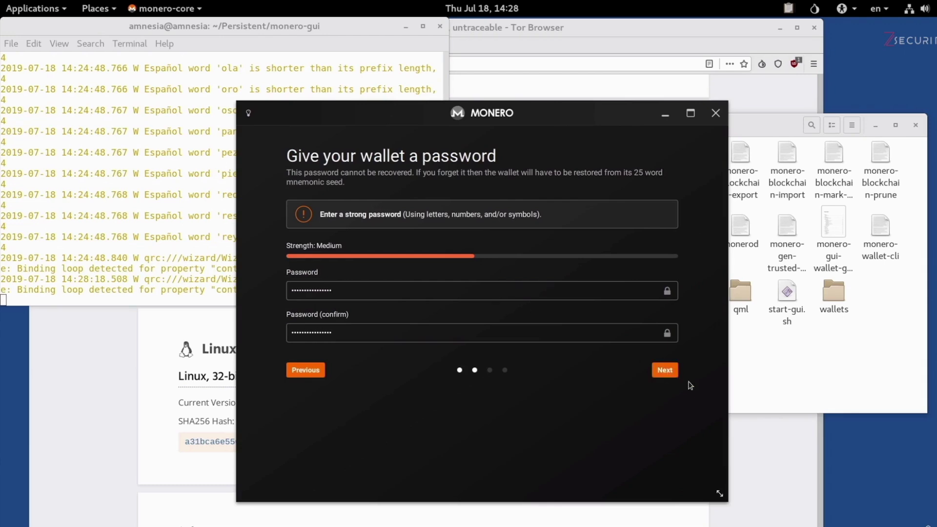
pyautogui.click(665, 372)
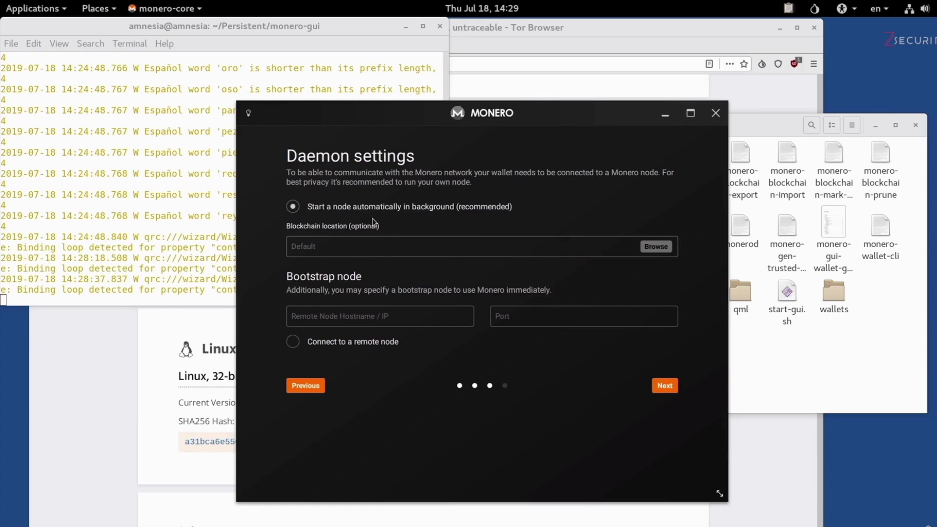
# Choose to connect to a remote node and copy the hidden node address zdhkwneu7lfaum2p.onion from the MoneroWorld page in Tor Browser.
pyautogui.click(293, 343)
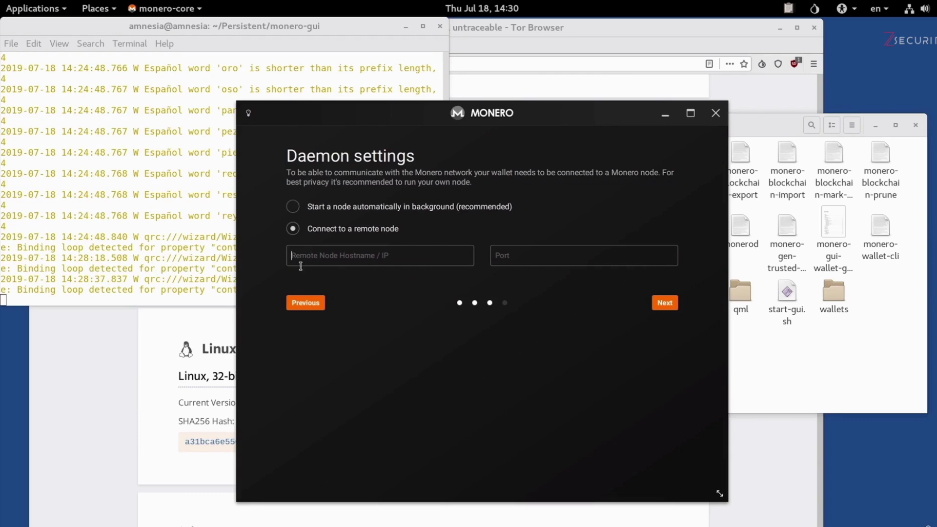
pyautogui.click(101, 378)
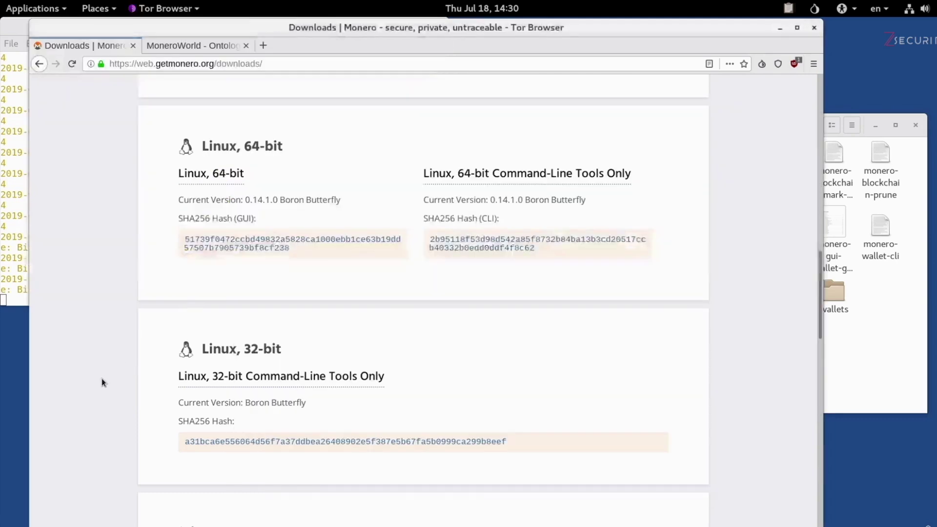
pyautogui.click(224, 43)
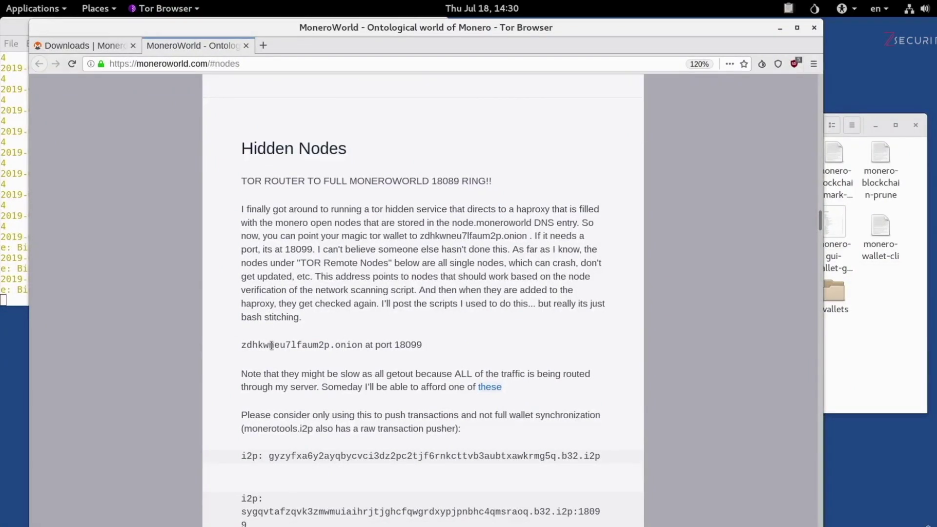
pyautogui.doubleClick(345, 345)
pyautogui.keyDown('shift'); pyautogui.click(258, 342); pyautogui.keyUp('shift')
pyautogui.hotkey('ctrl', 'c')
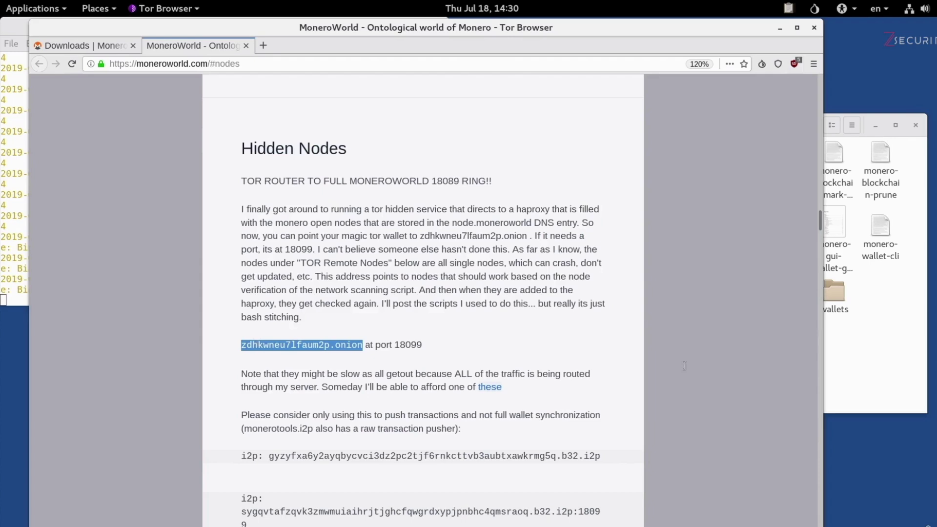
pyautogui.hotkey('alt', 'Tab')
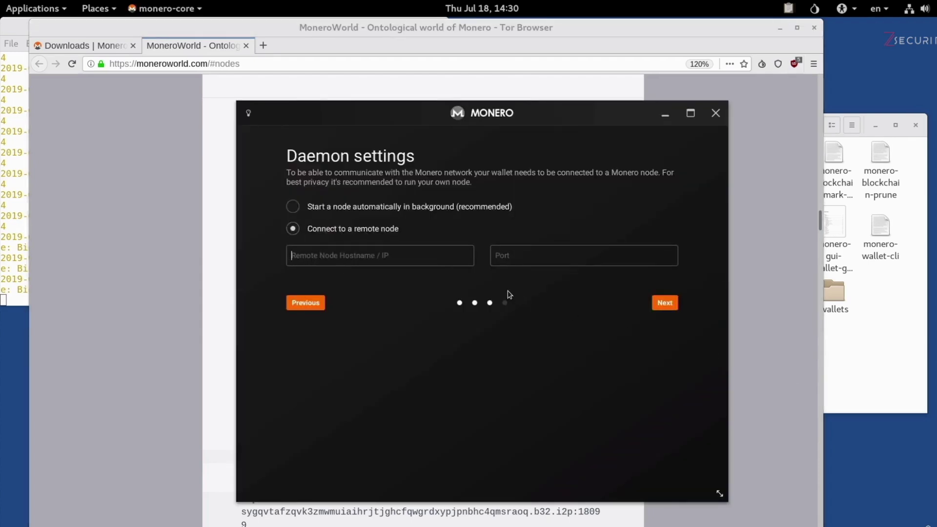
# Set the remote node to zdhkwneu7lfaum2p.onion with port 18099 and open the new wallet on its accounts overview.
pyautogui.hotkey('ctrl', 'v')
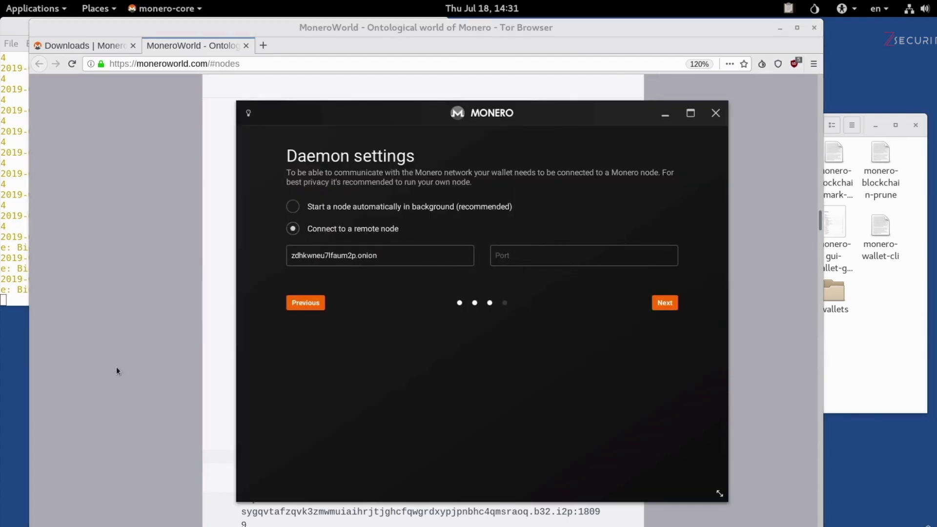
pyautogui.hotkey('alt', 'Tab')
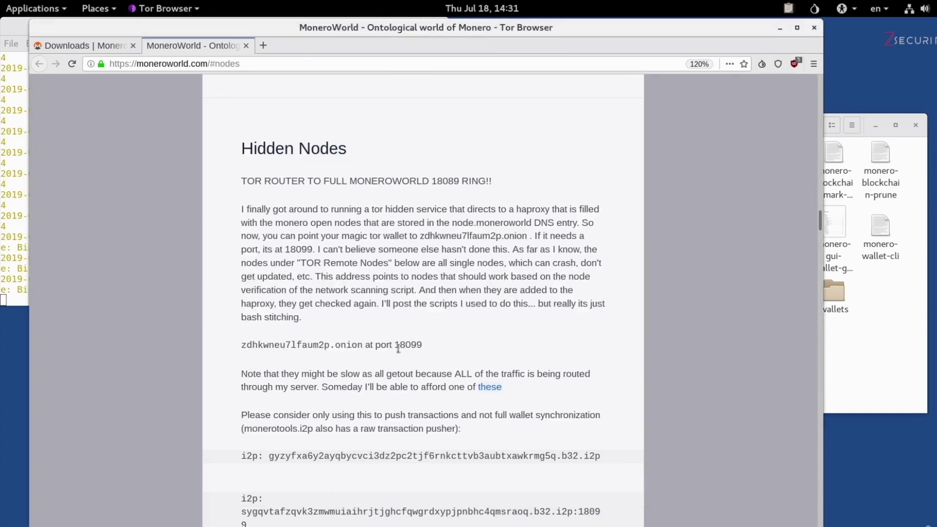
pyautogui.hotkey('alt', 'Tab')
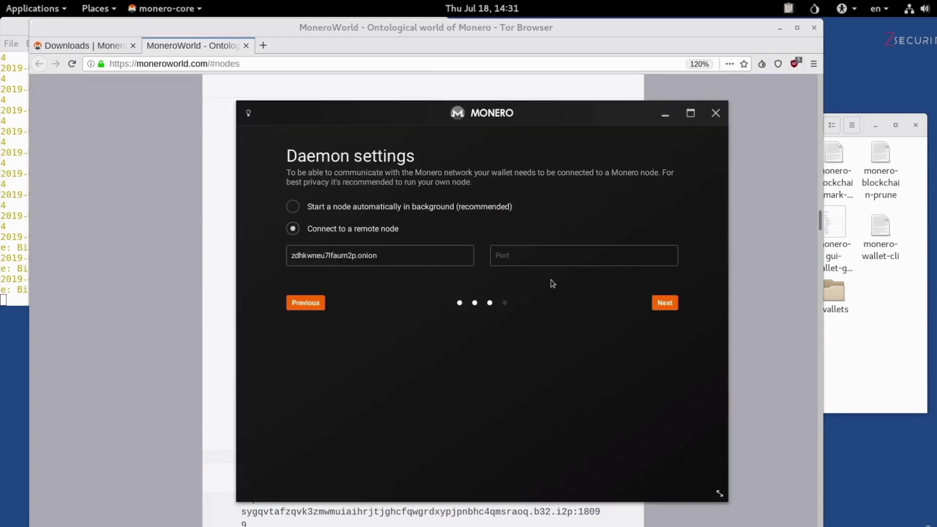
pyautogui.write('18099')
pyautogui.click(664, 303)
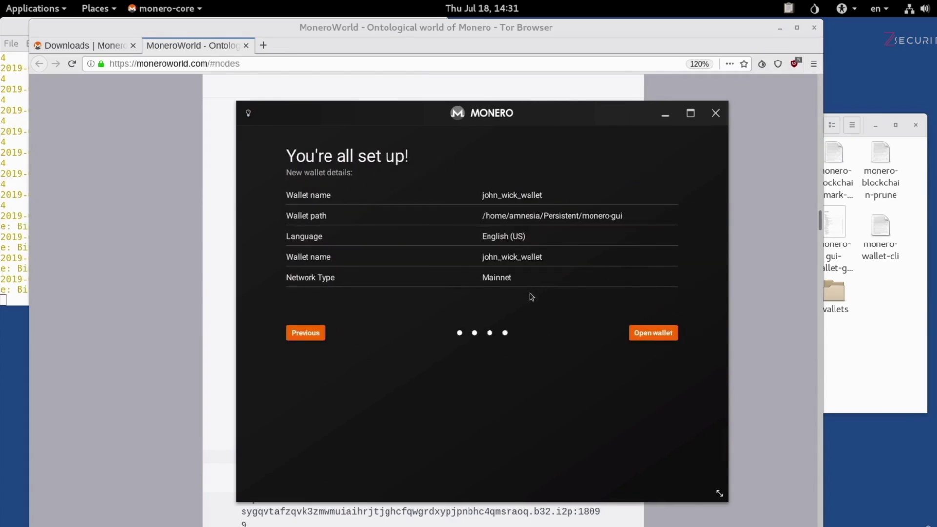
pyautogui.click(648, 334)
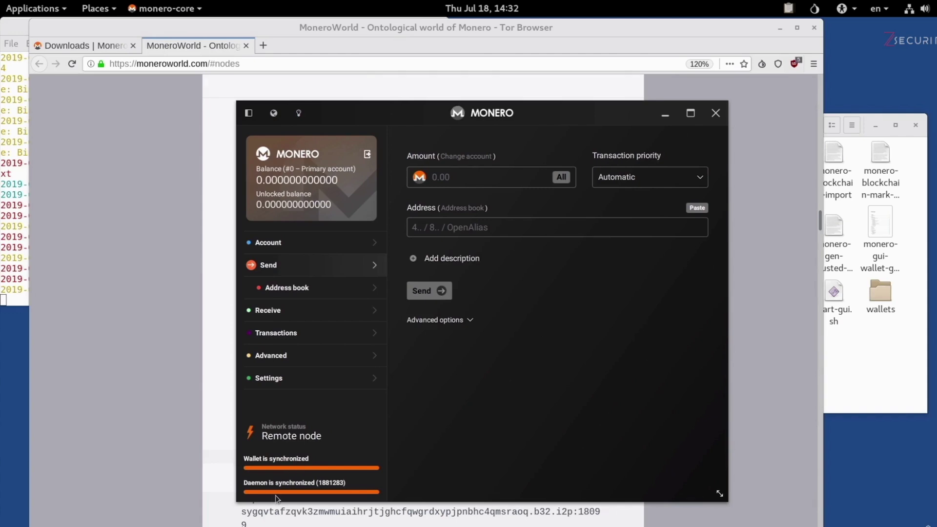
pyautogui.click(276, 245)
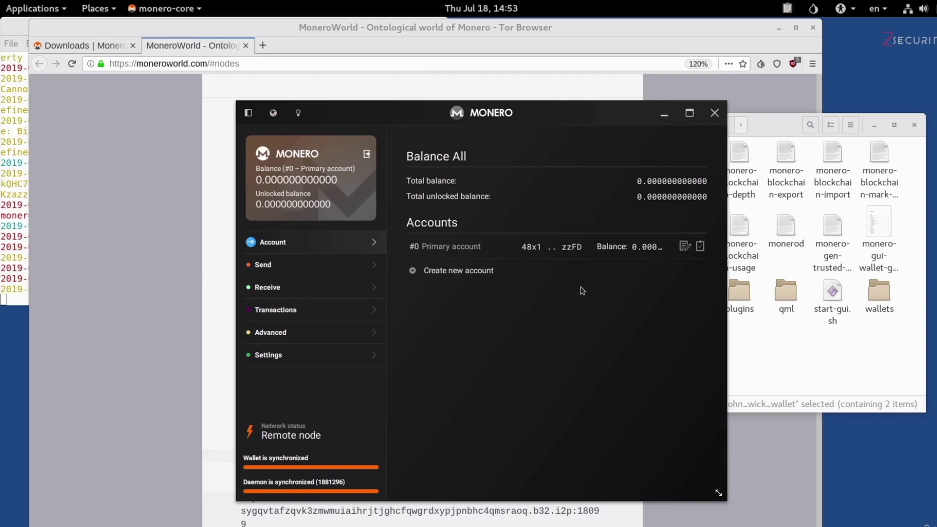
# Close the Monero wallet with its daemon stopped and restart Tails.
pyautogui.click(715, 113)
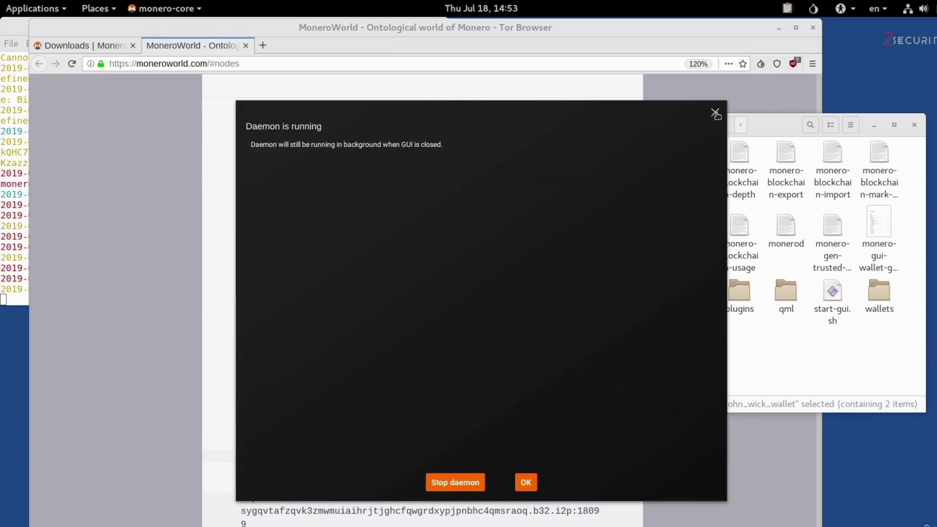
pyautogui.click(476, 490)
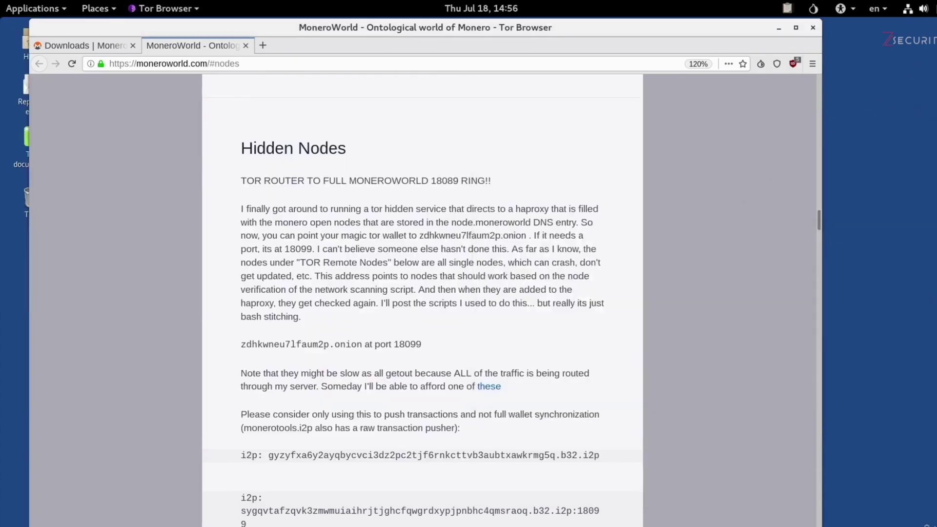
pyautogui.click(918, 8)
pyautogui.click(896, 126)
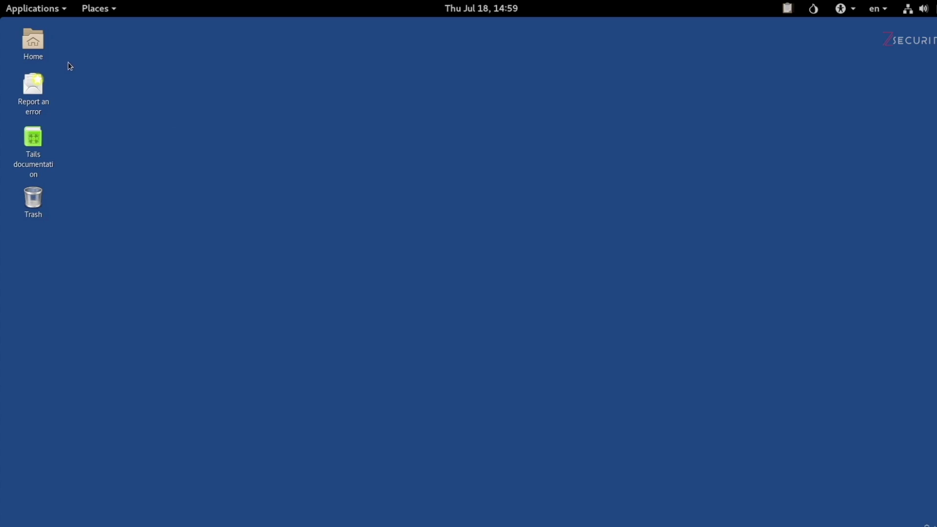
# Open the monero-gui folder in Persistent and launch a terminal in that folder.
pyautogui.doubleClick(35, 46)
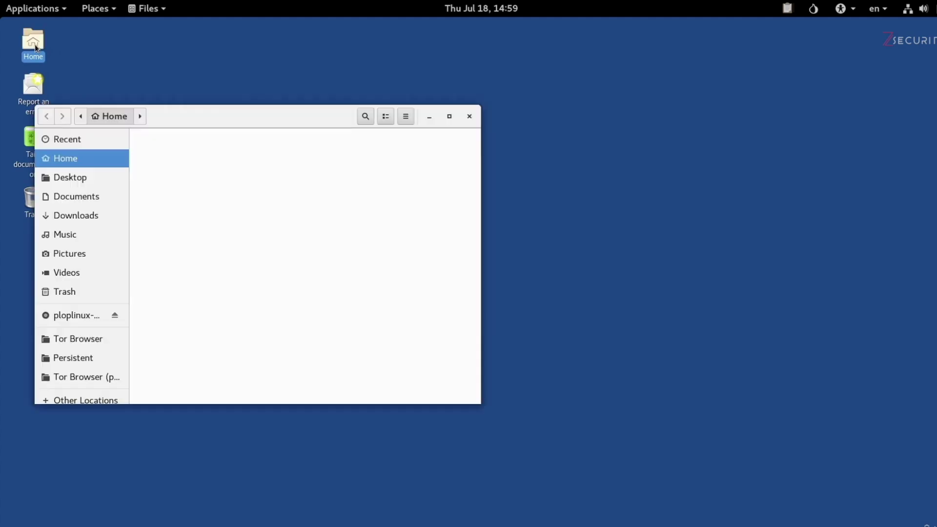
pyautogui.click(85, 360)
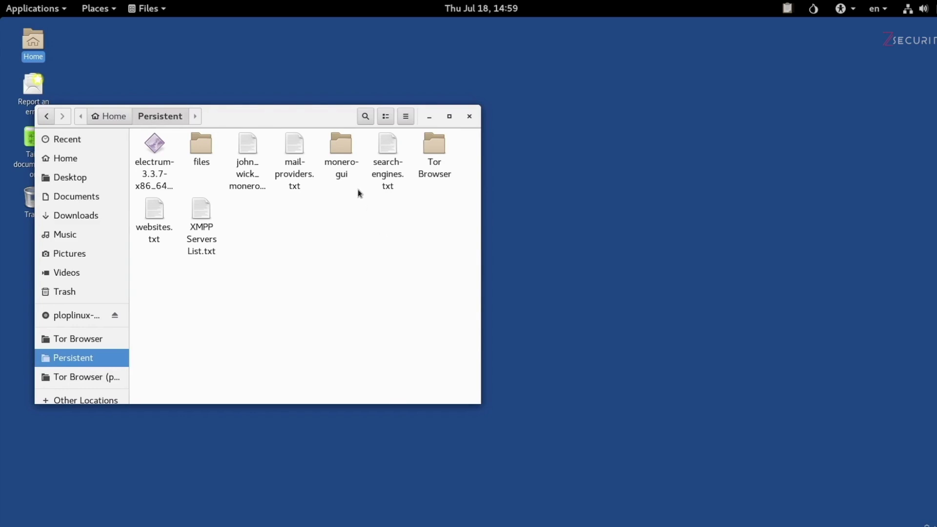
pyautogui.click(341, 152)
pyautogui.doubleClick(341, 152)
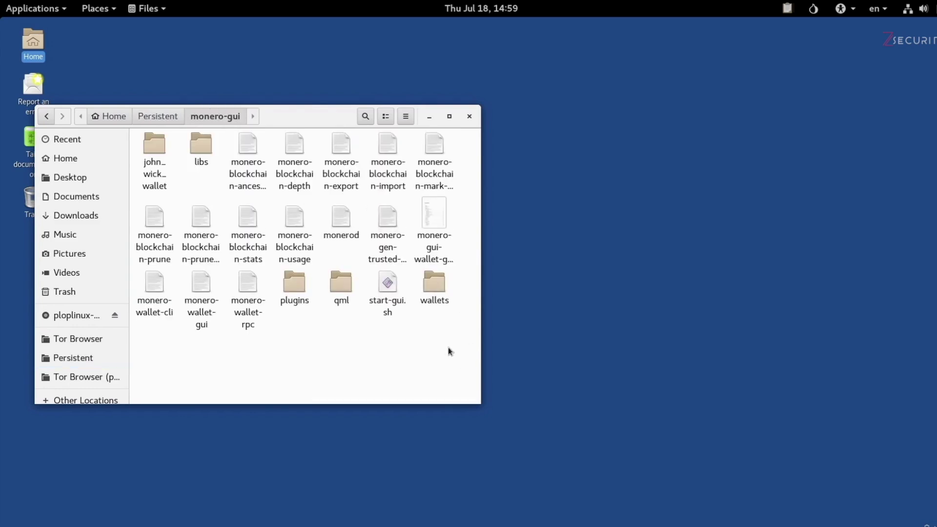
pyautogui.click(389, 303)
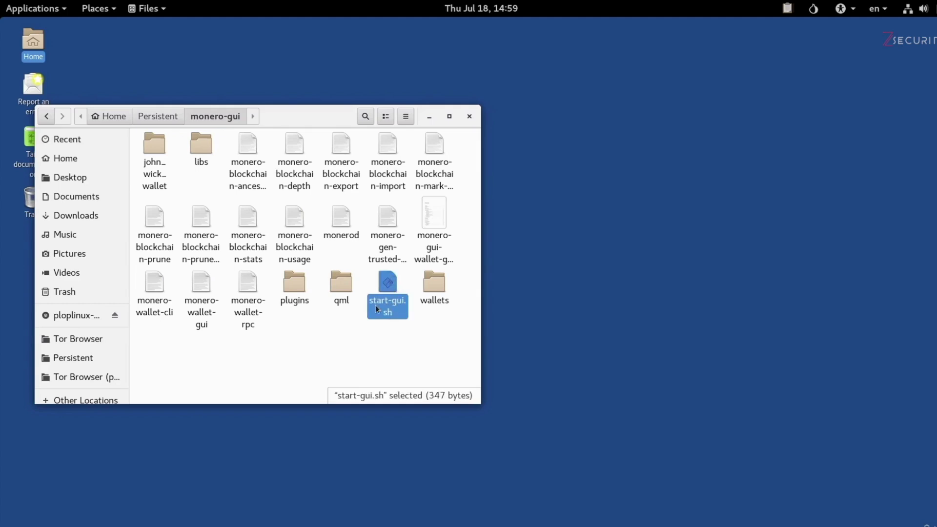
pyautogui.rightClick(427, 332)
pyautogui.click(477, 425)
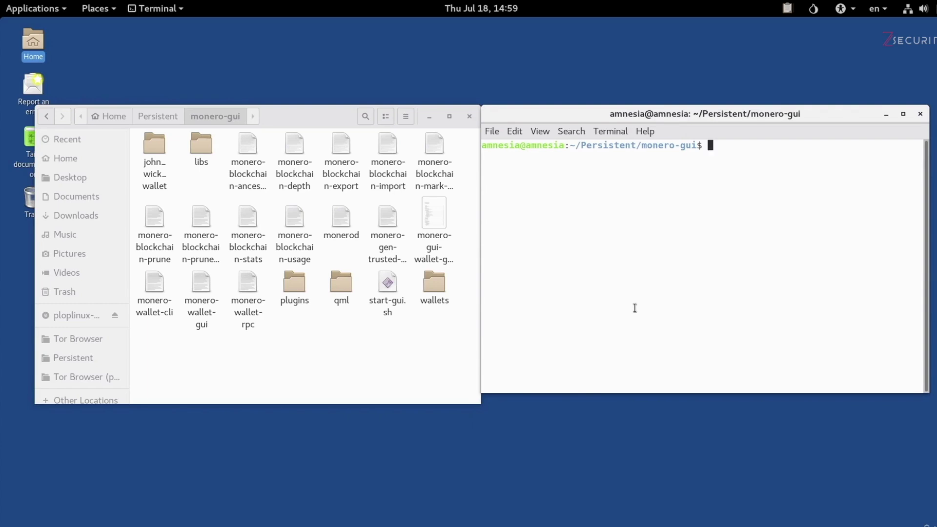
# Run ./start-gui.sh to start the Monero wallet and choose Advanced mode.
pyautogui.write('./st')
pyautogui.press('Tab')
pyautogui.press('Return')
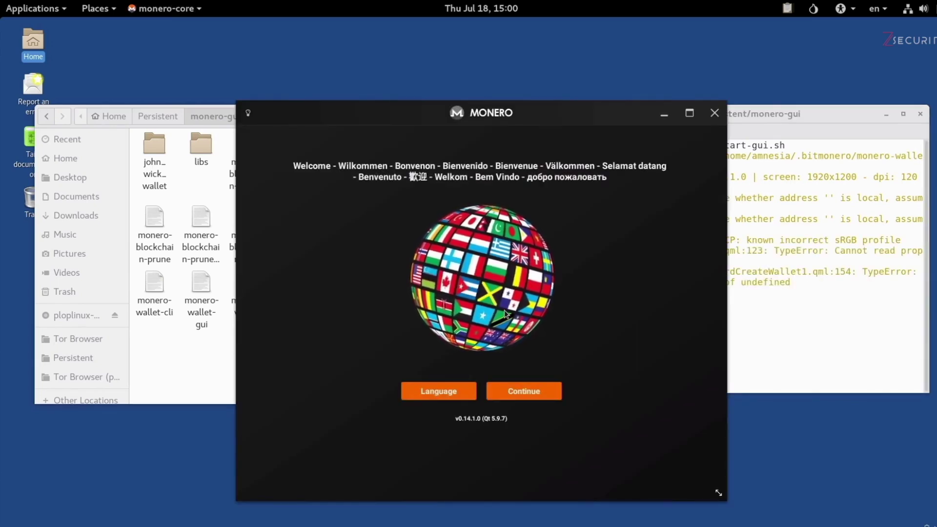
pyautogui.click(525, 391)
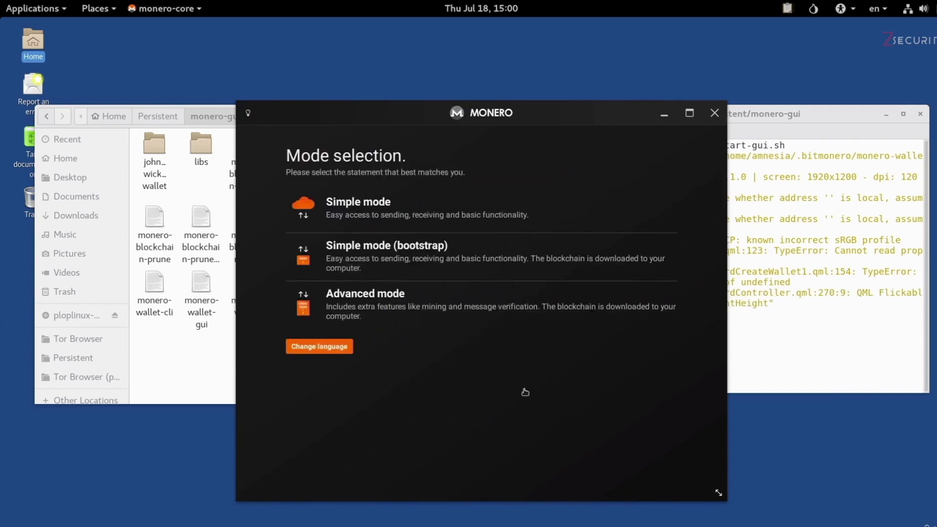
pyautogui.click(382, 296)
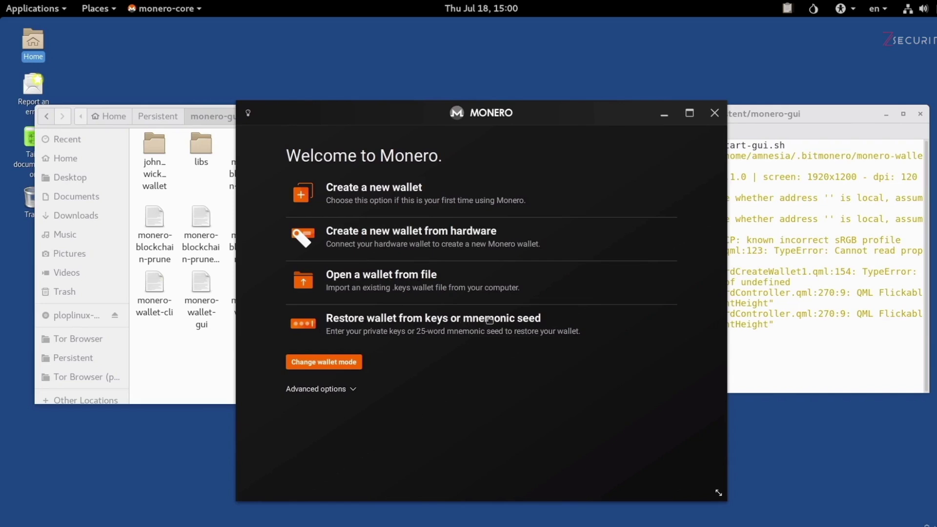
# Open the wallet file john_wick_wallet.keys from the john_wick_wallet folder in Persistent/monero-gui and unlock it with the wallet password.
pyautogui.click(341, 277)
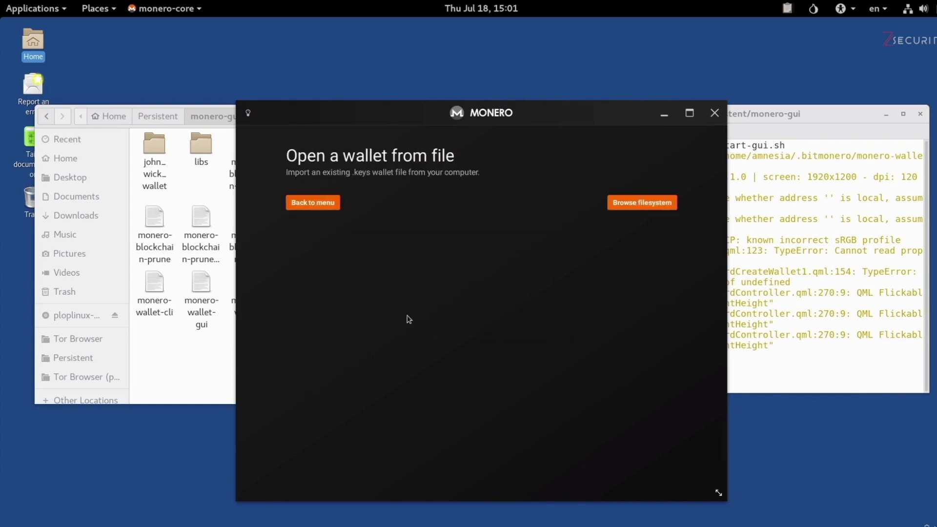
pyautogui.click(637, 209)
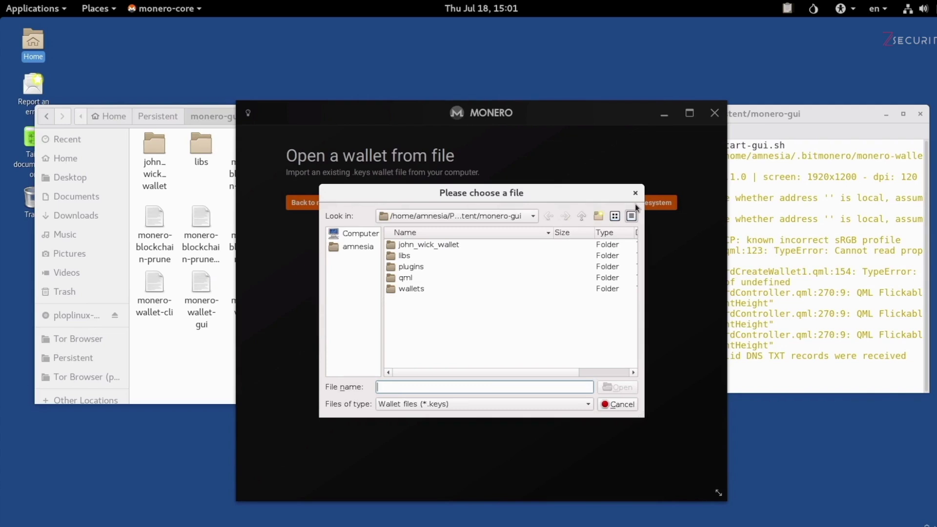
pyautogui.click(349, 251)
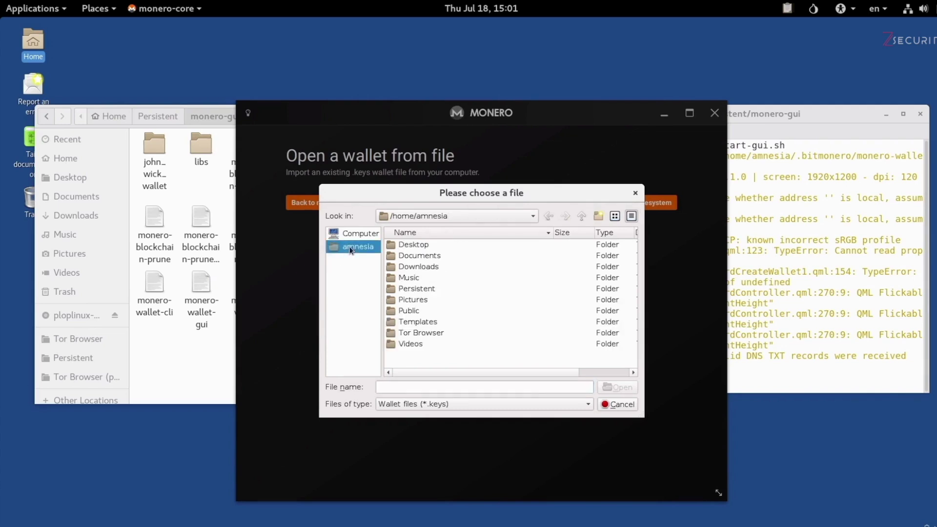
pyautogui.doubleClick(424, 289)
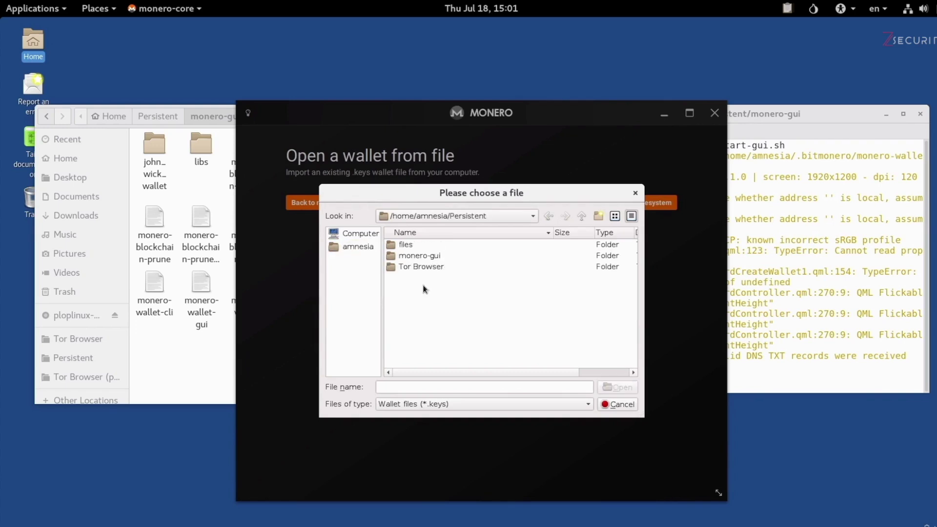
pyautogui.doubleClick(416, 256)
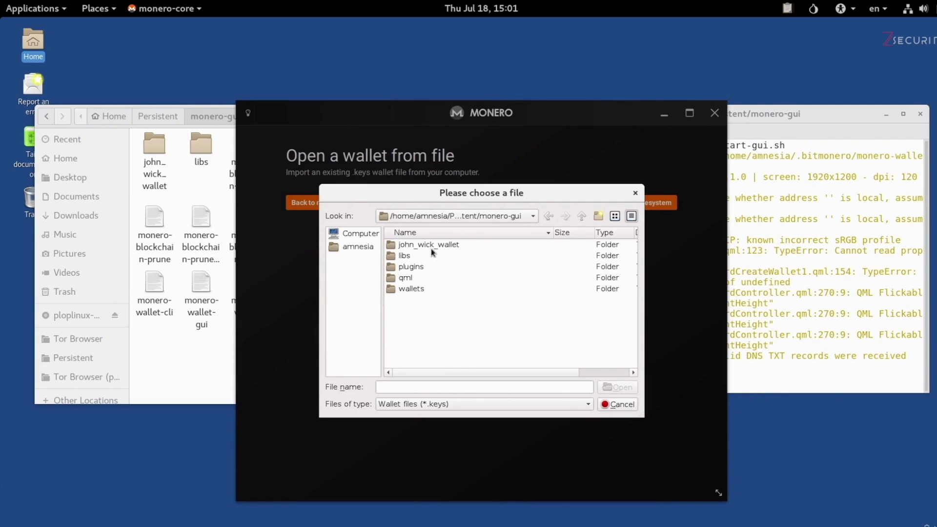
pyautogui.doubleClick(457, 250)
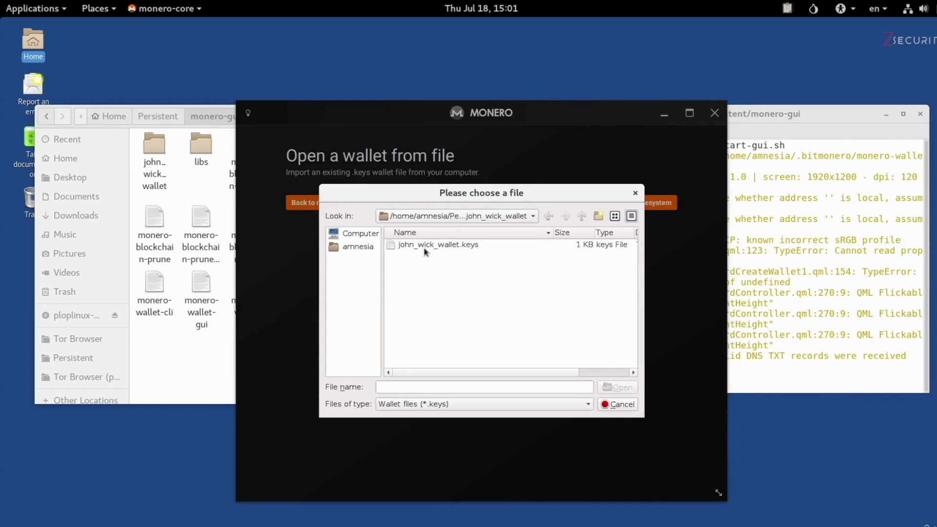
pyautogui.click(447, 249)
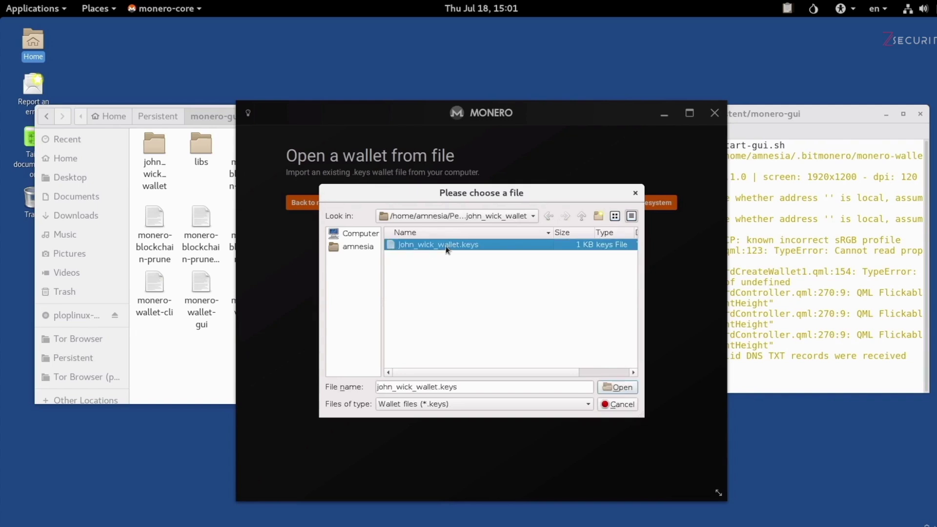
pyautogui.click(608, 386)
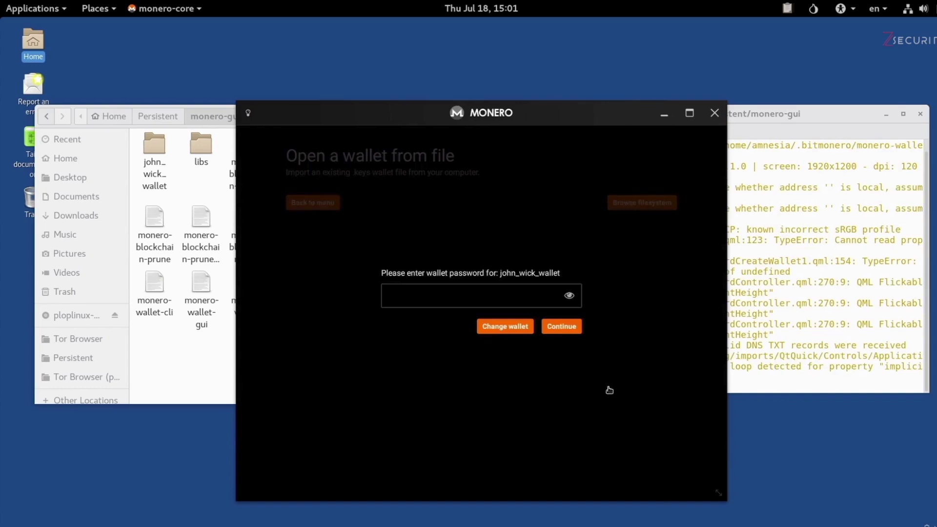
pyautogui.write('***************')
pyautogui.press('Return')
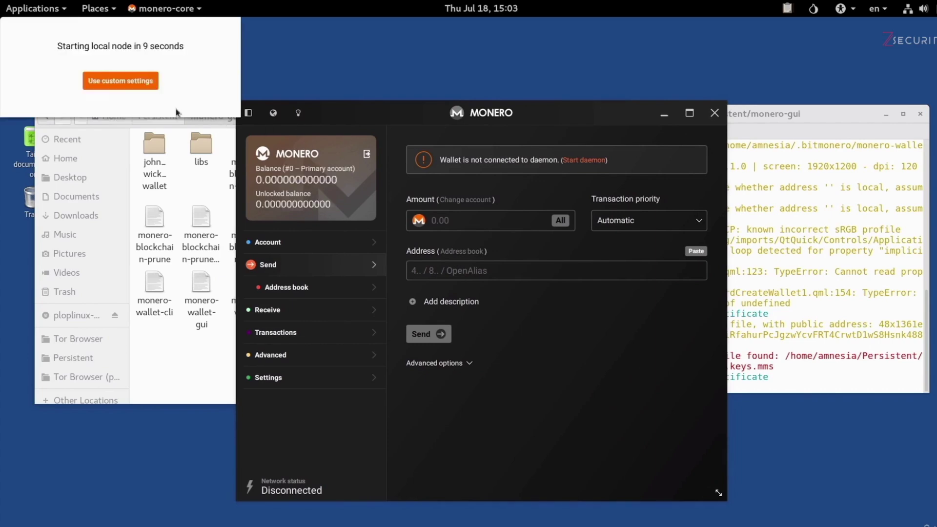
# Use custom settings instead of starting the local node, and choose Remote node as the connection type.
pyautogui.click(119, 82)
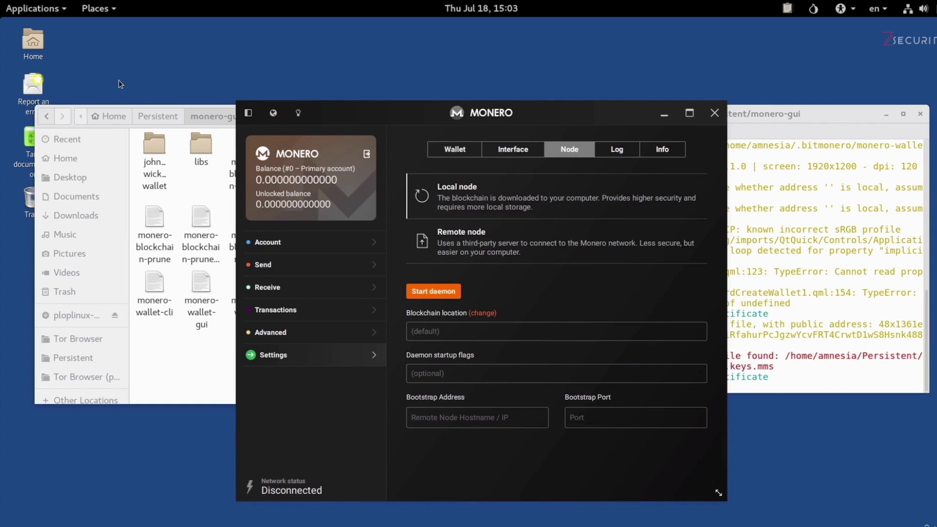
pyautogui.click(462, 235)
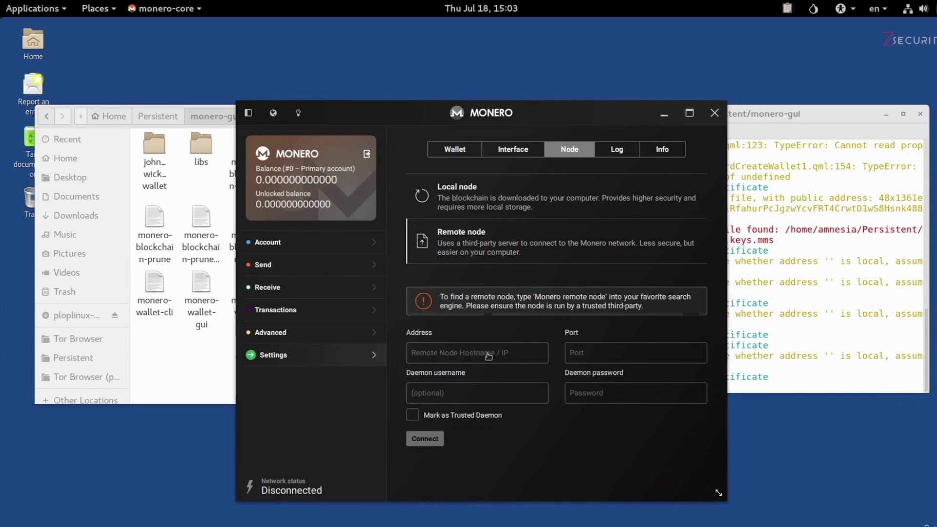
pyautogui.click(487, 353)
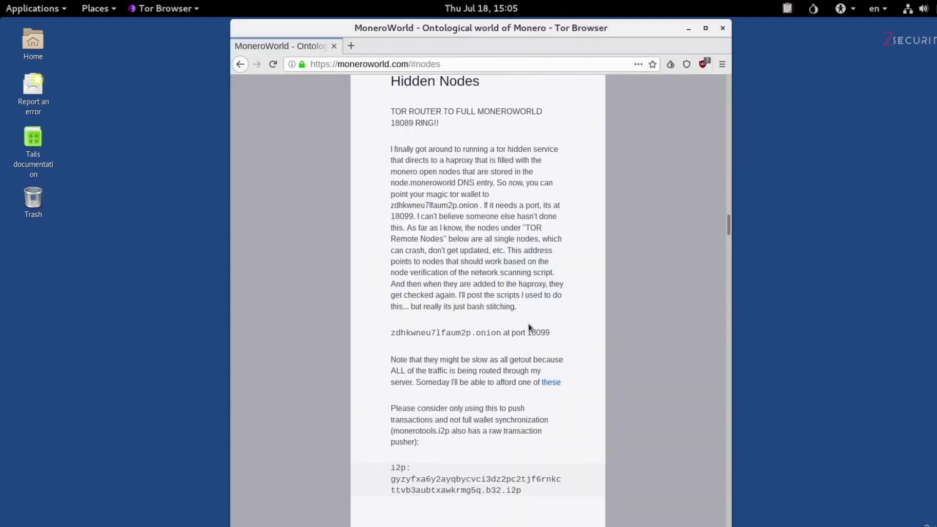
# Copy the hidden node address zdhkwneu7lfaum2p.onion from the MoneroWorld page in Tor Browser into the wallet's remote node address.
pyautogui.moveTo(503, 331); pyautogui.dragTo(390, 332)
pyautogui.hotkey('ctrl', 'c')
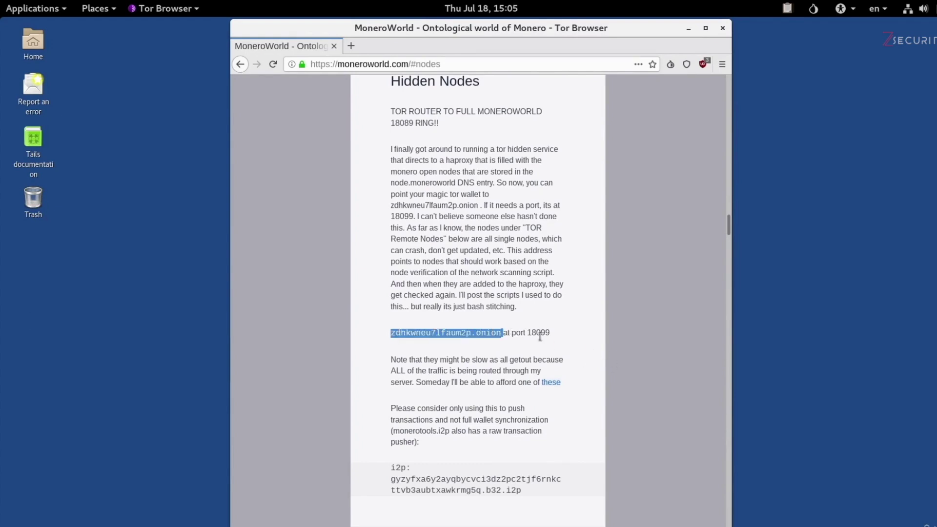
pyautogui.hotkey('ctrl', 'alt', 'Up')
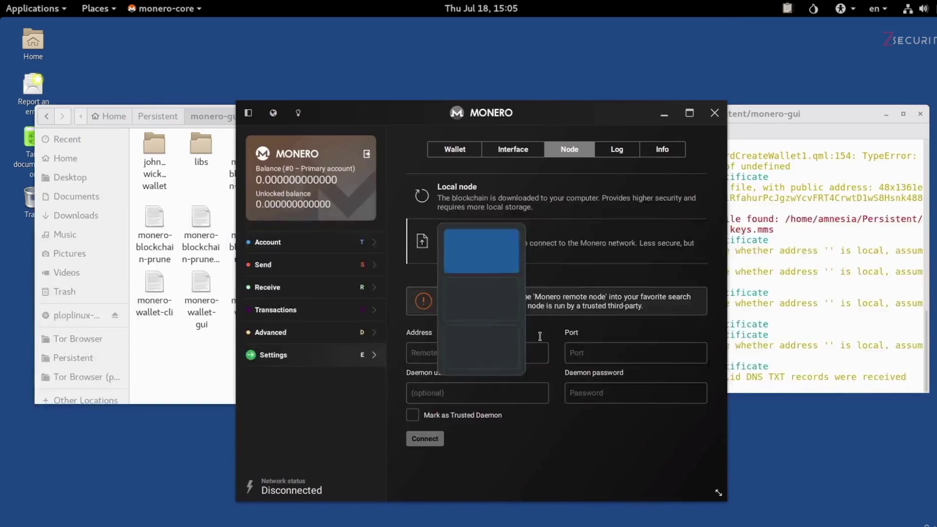
pyautogui.hotkey('ctrl', 'v')
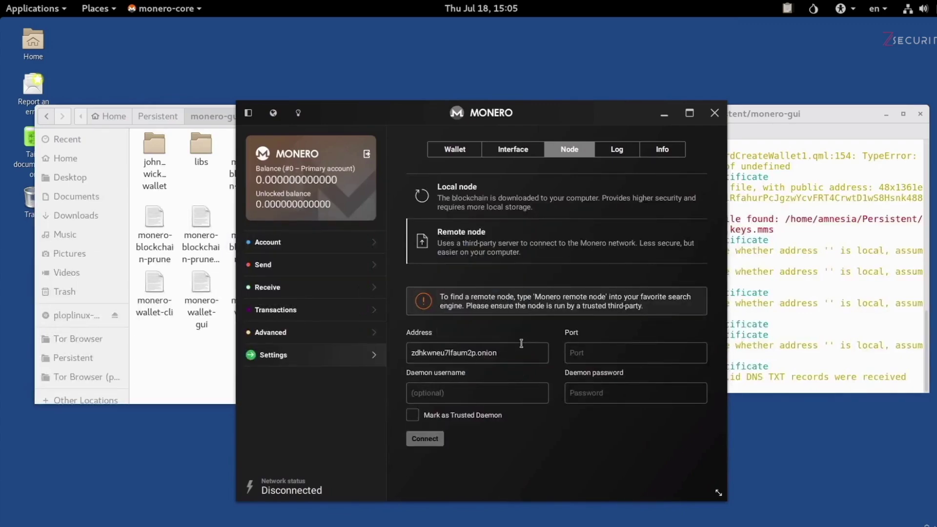
# Set the remote node port to 18099, connect to the node and open the accounts overview.
pyautogui.write('18099')
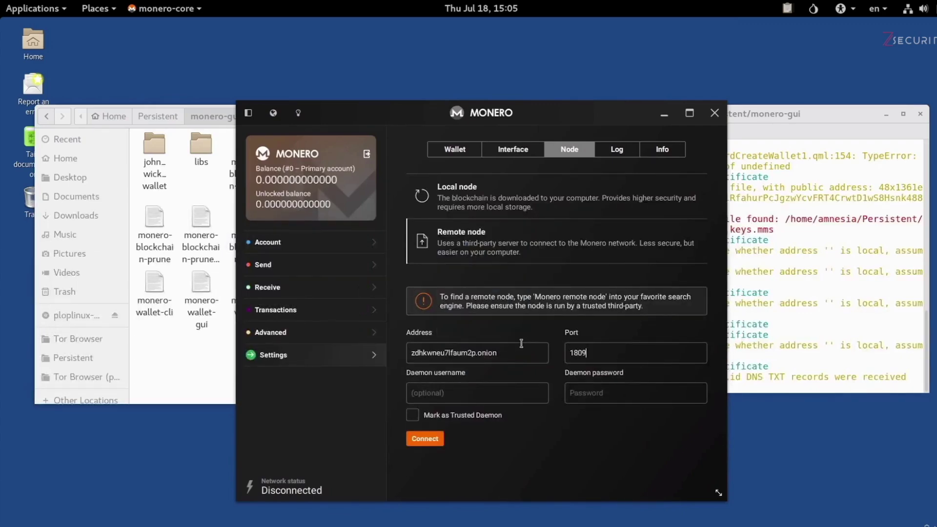
pyautogui.click(431, 438)
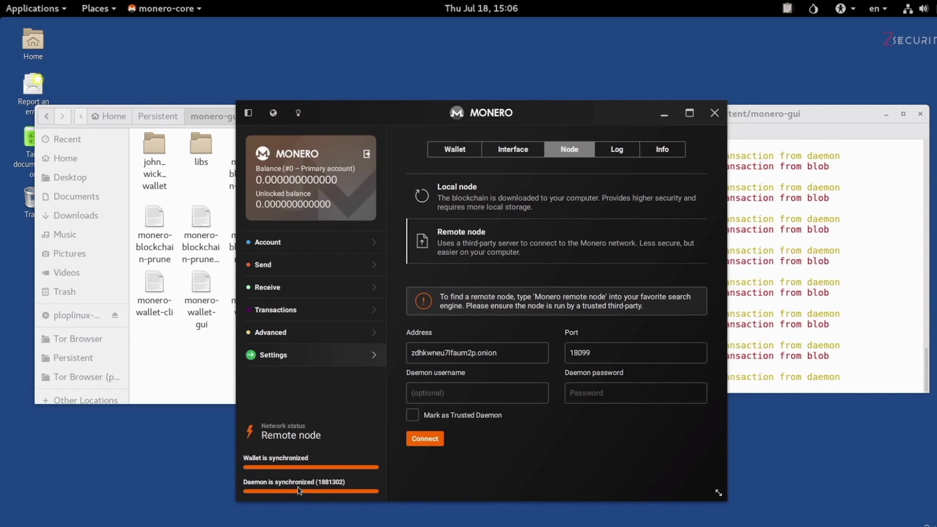
pyautogui.click(270, 245)
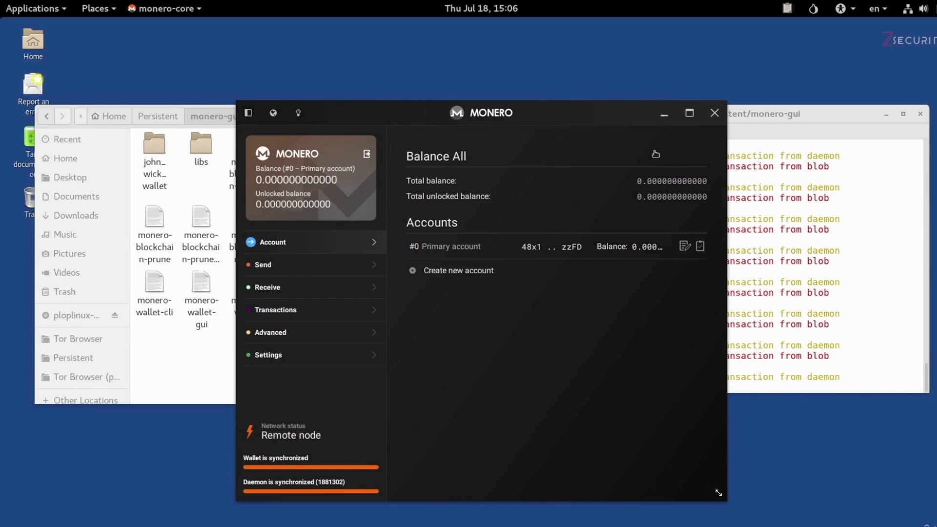